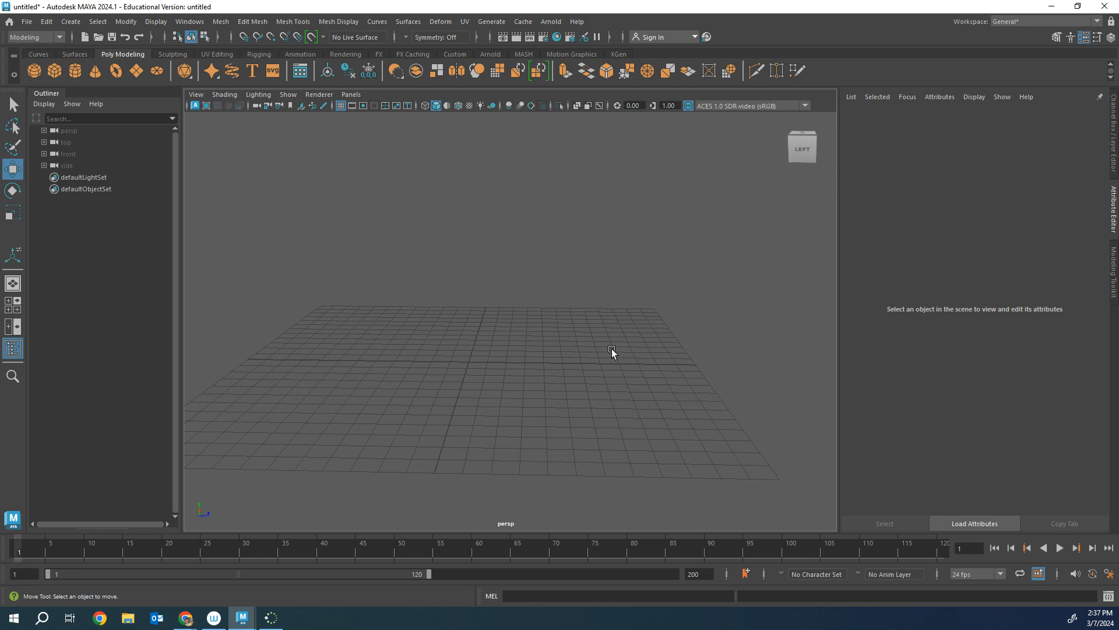
Create a polygon cube at the centre of the grid
alt+right_drag(610, 349, 639, 389)
alt+drag(666, 354, 573, 317)
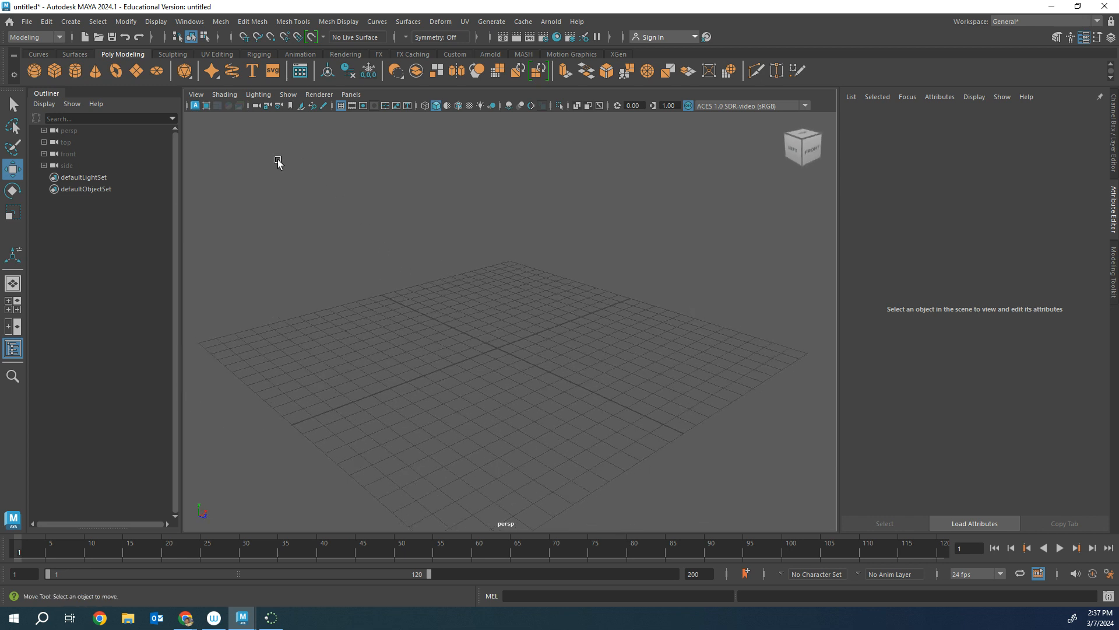
click(61, 78)
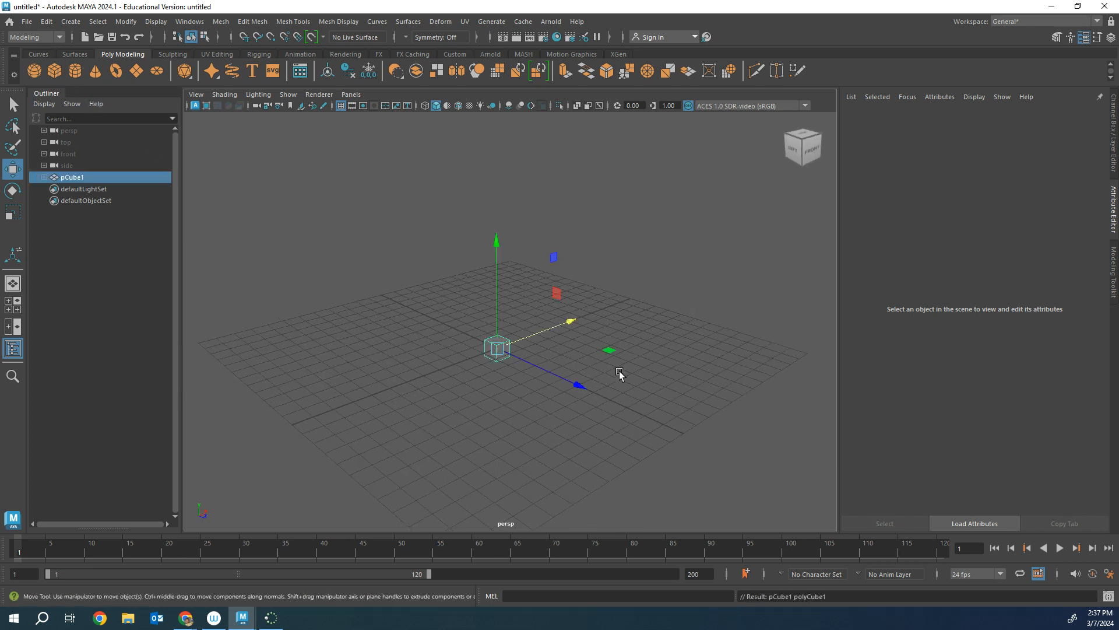
Compare the cube's smooth mesh preview with its unsmoothed display, ending on the unsmoothed display
alt+drag(578, 476, 809, 369)
key(3)
scroll(605, 418, up, 2)
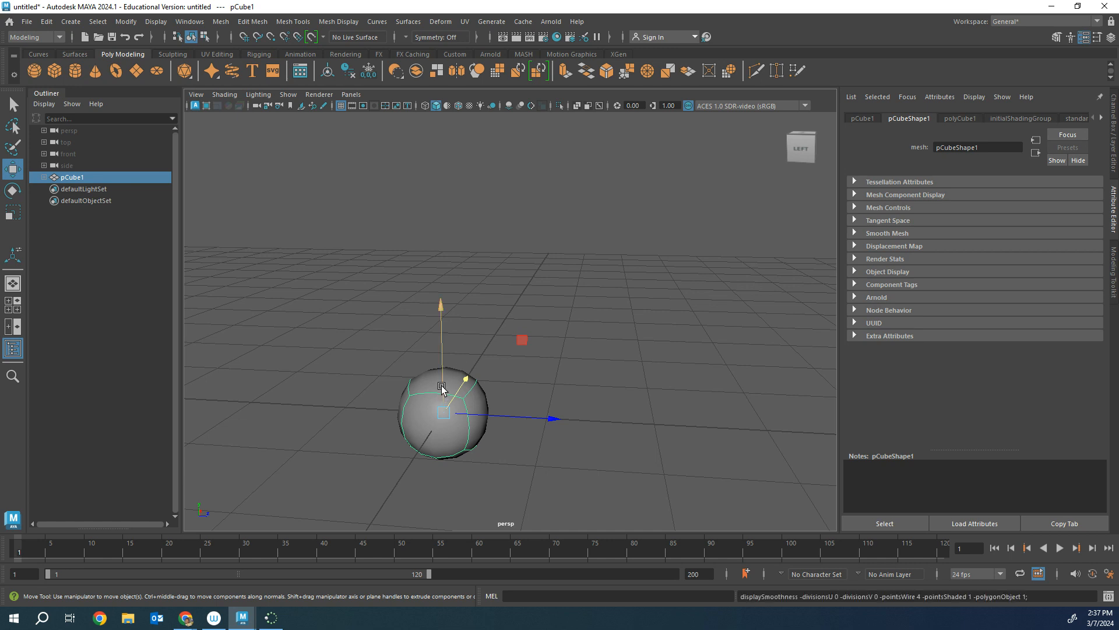
key(1)
key(3)
key(1)
key(3)
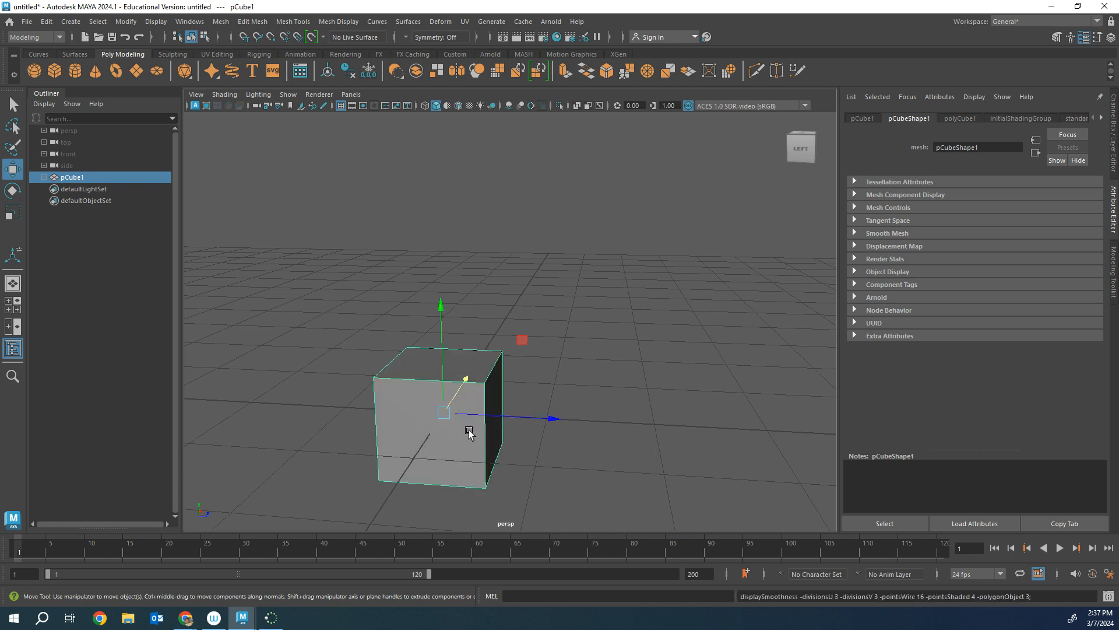
key(1)
key(3)
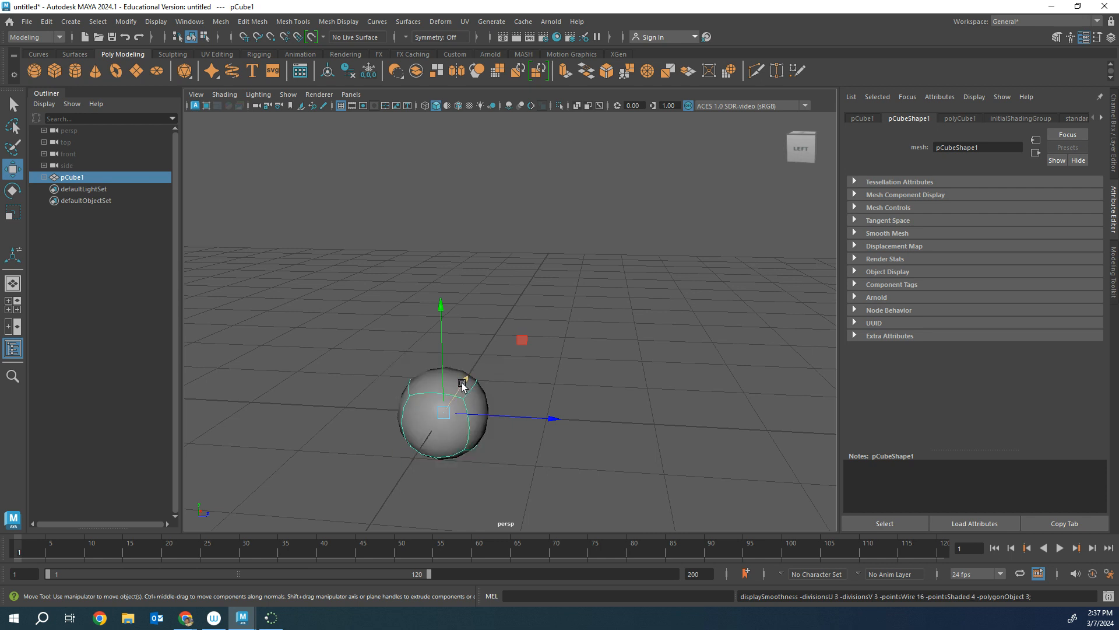
key(1)
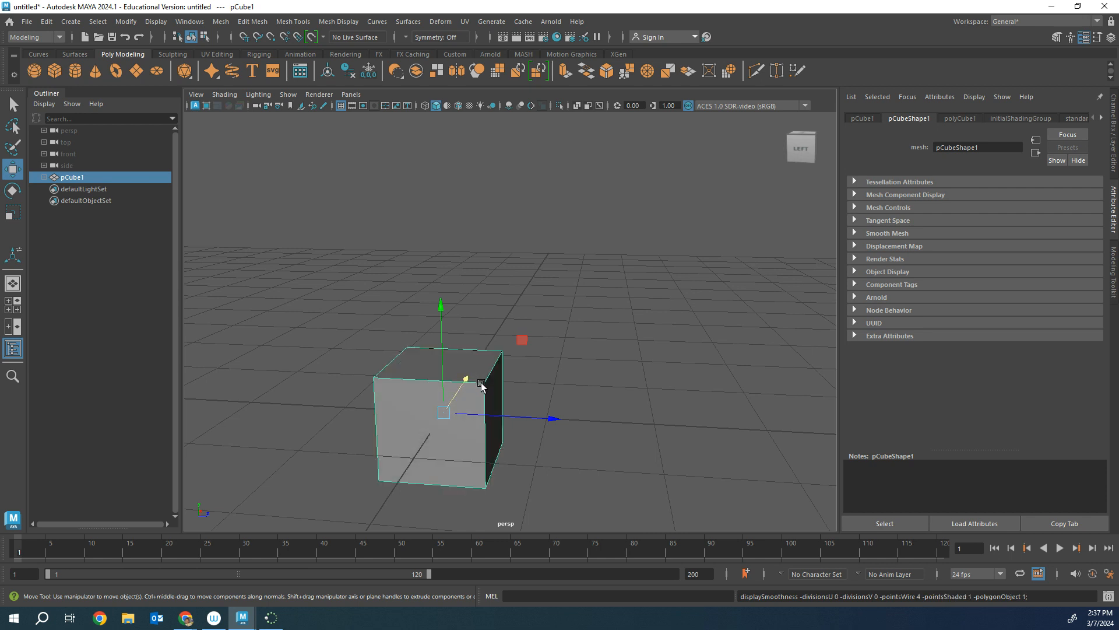
key(3)
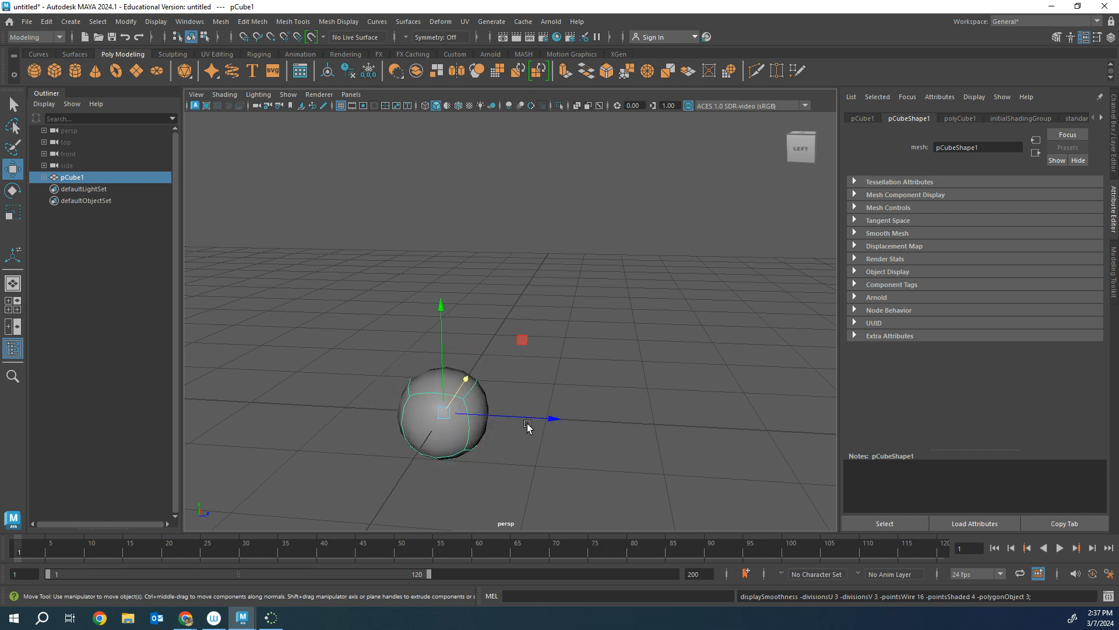
key(1)
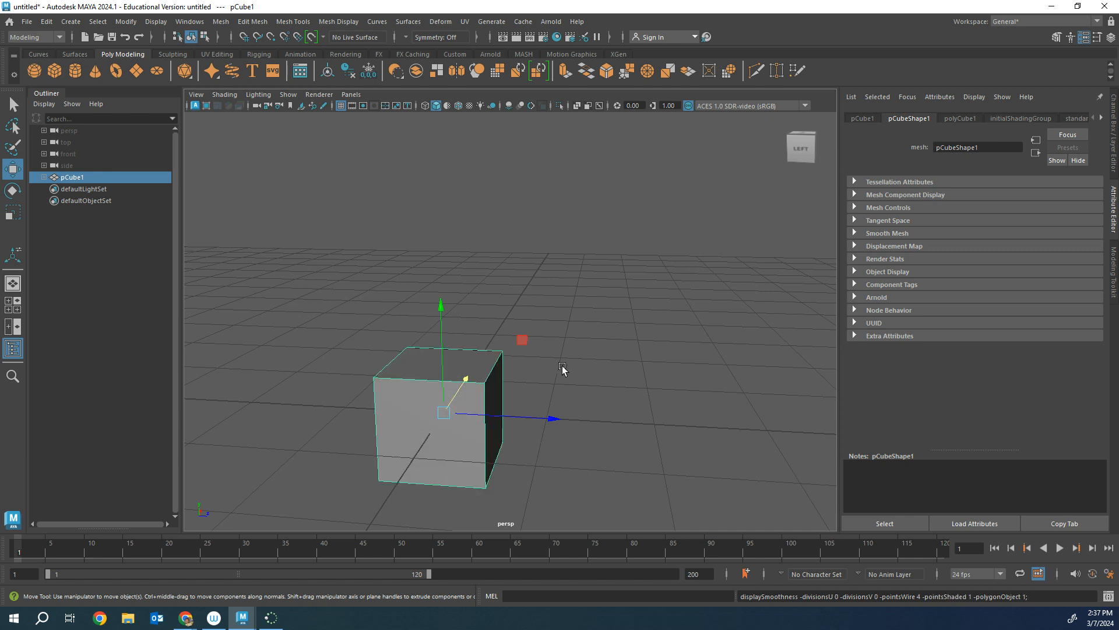
Select the cube's top face and extrude it inward by scaling to form a narrow rim
alt+drag(562, 368, 535, 312)
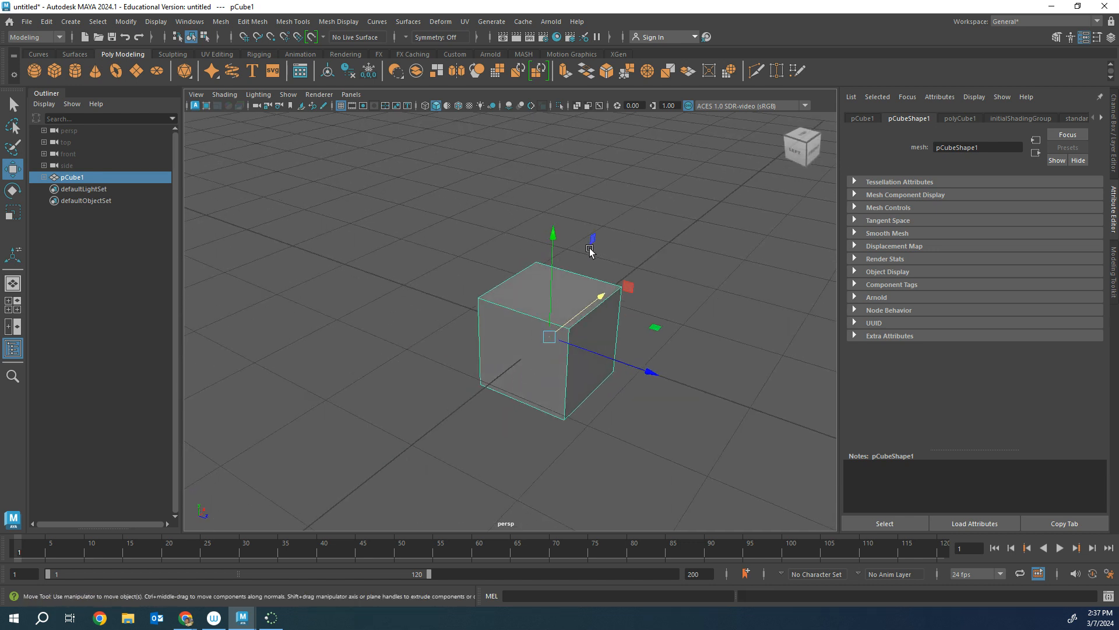
right_drag(577, 273, 576, 307)
click(562, 293)
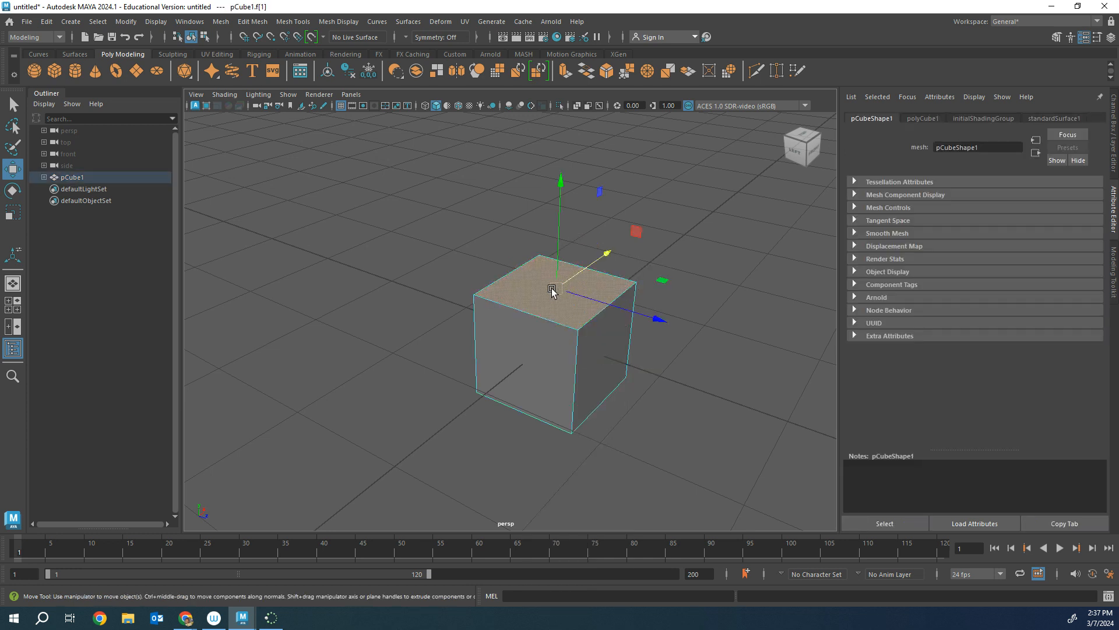
key(r)
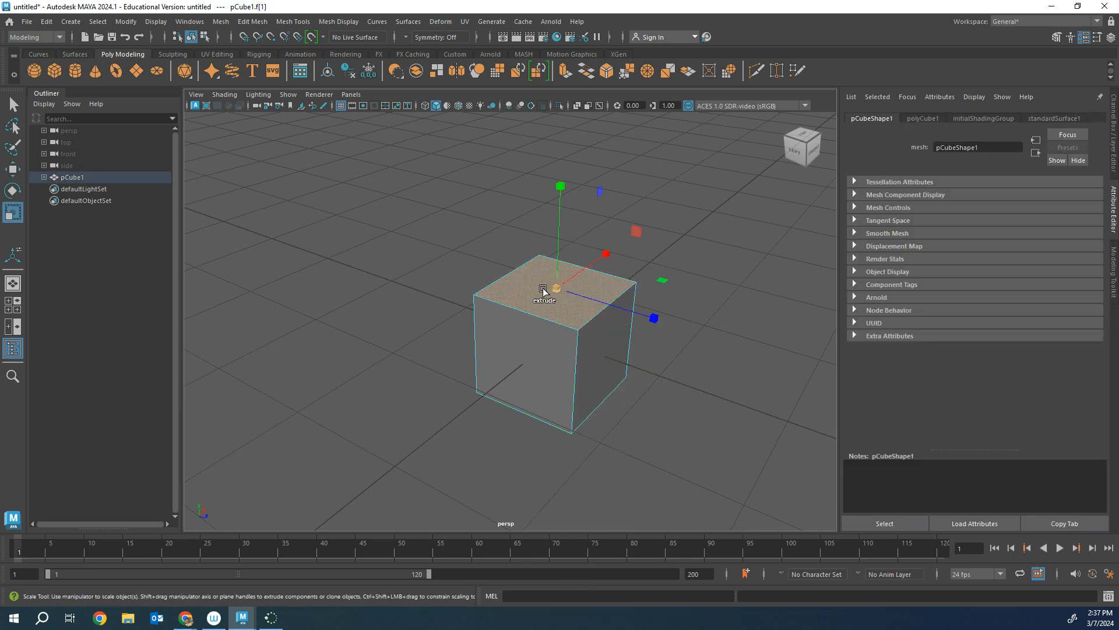
shift+drag(557, 287, 537, 282)
Extrude the inset face down into the cube to hollow it, return to object mode and turn on smooth preview
key(w)
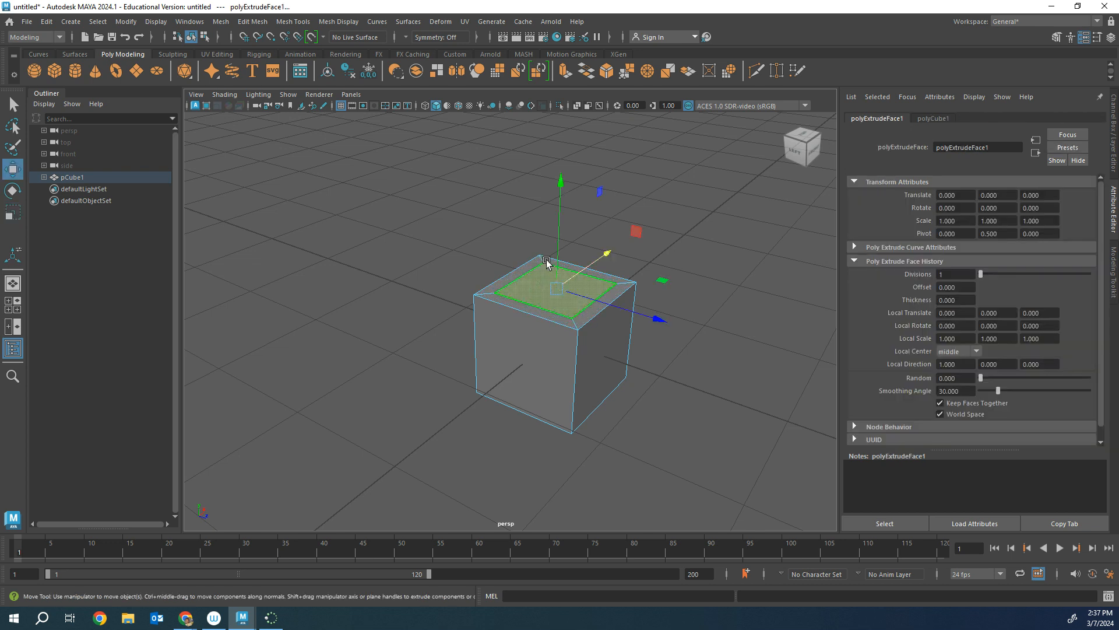
shift+drag(560, 216, 549, 288)
right_drag(562, 273, 619, 261)
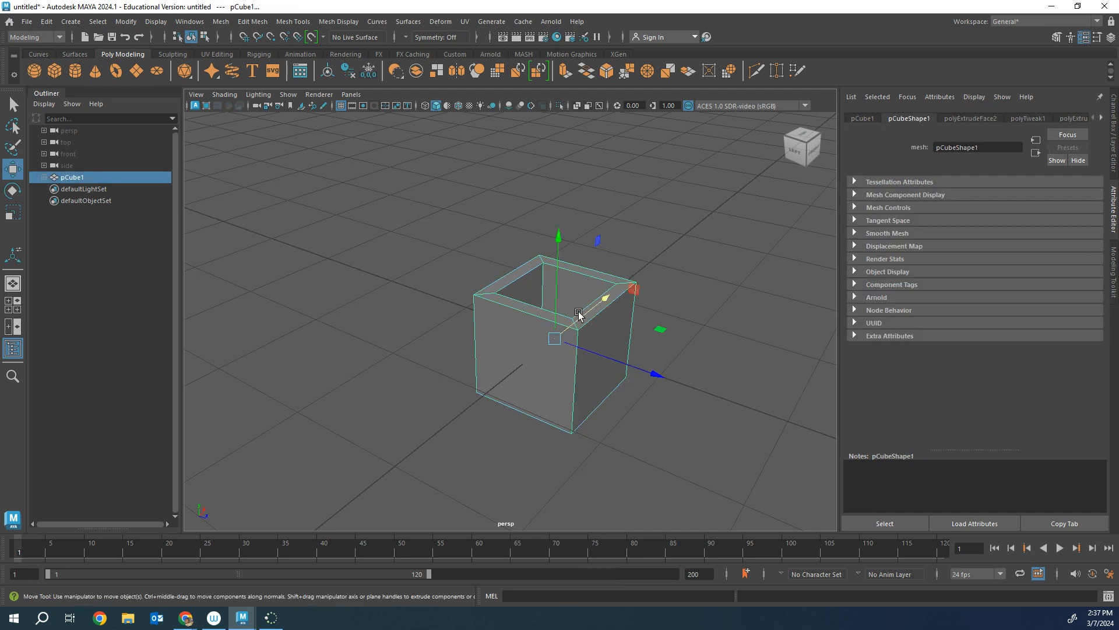
key(3)
alt+drag(570, 355, 567, 387)
Scale the smoothed cup up uniformly to about 1.95
key(r)
drag(394, 353, 467, 350)
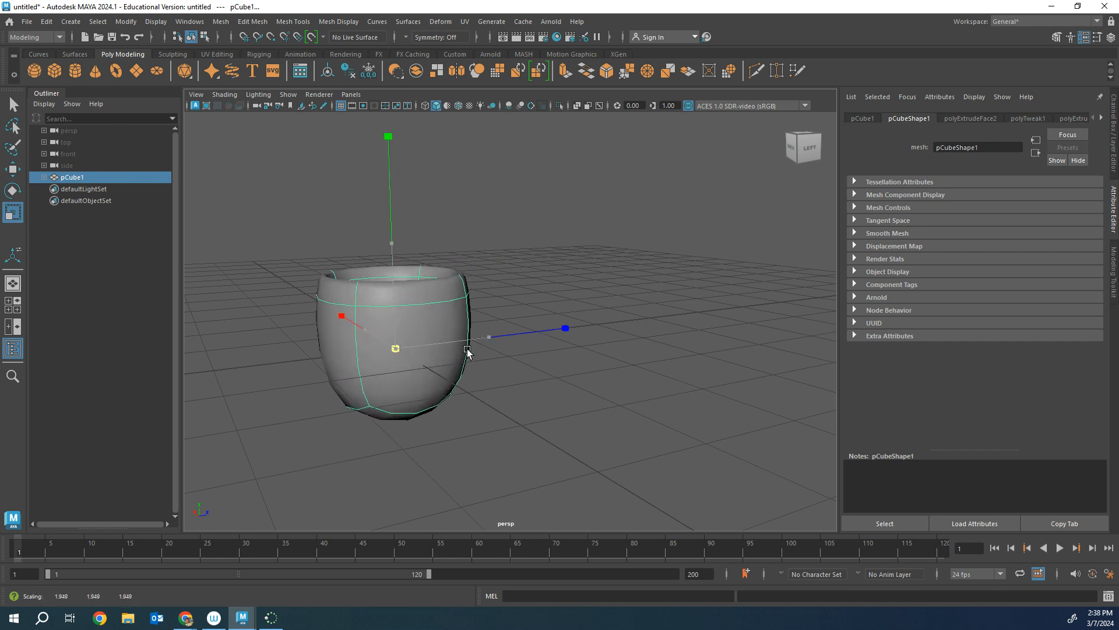
key(w)
key(e)
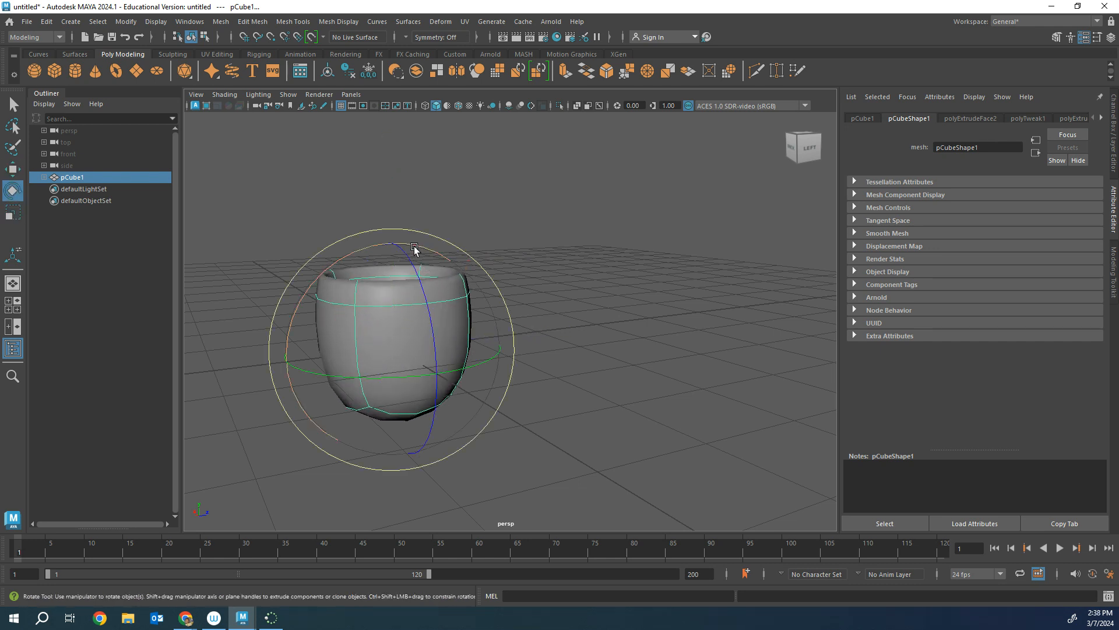
Adjust the cup's height to make a wide bowl and enlarge it to a scale of about 13.65, 8.7, 13.65
key(r)
drag(394, 244, 403, 319)
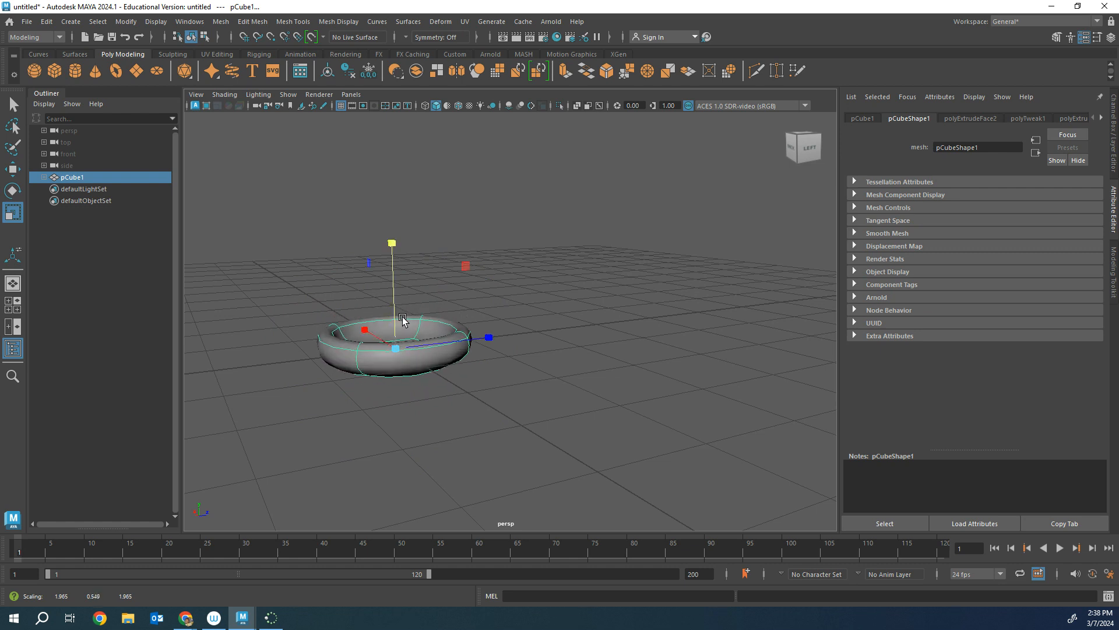
drag(389, 242, 394, 117)
drag(406, 345, 686, 354)
drag(445, 339, 739, 386)
scroll(627, 422, down, 8)
drag(505, 217, 505, 236)
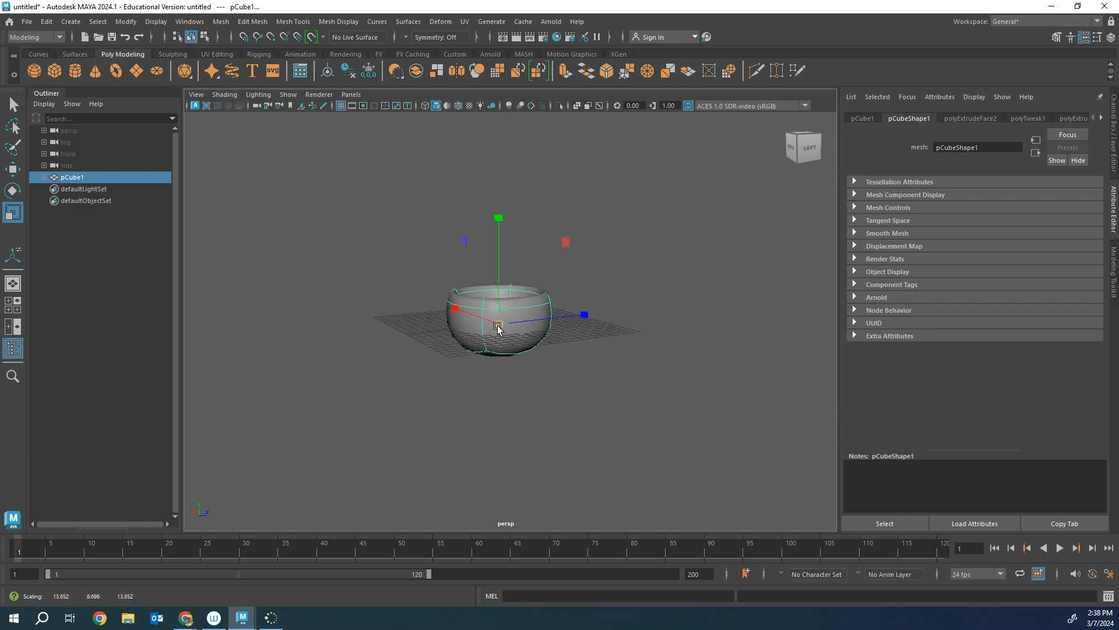
Shrink the bowl uniformly to a scale of about 2.2, 1.4, 2.2
drag(498, 328, 437, 357)
scroll(540, 395, up, 5)
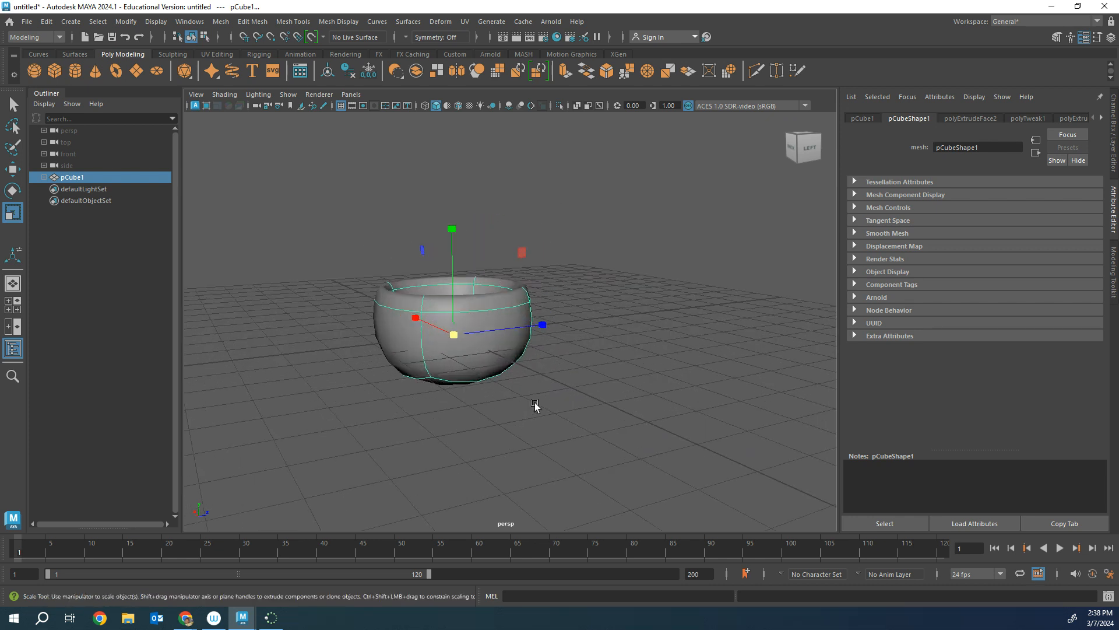
scroll(535, 405, up, 2)
drag(457, 336, 411, 382)
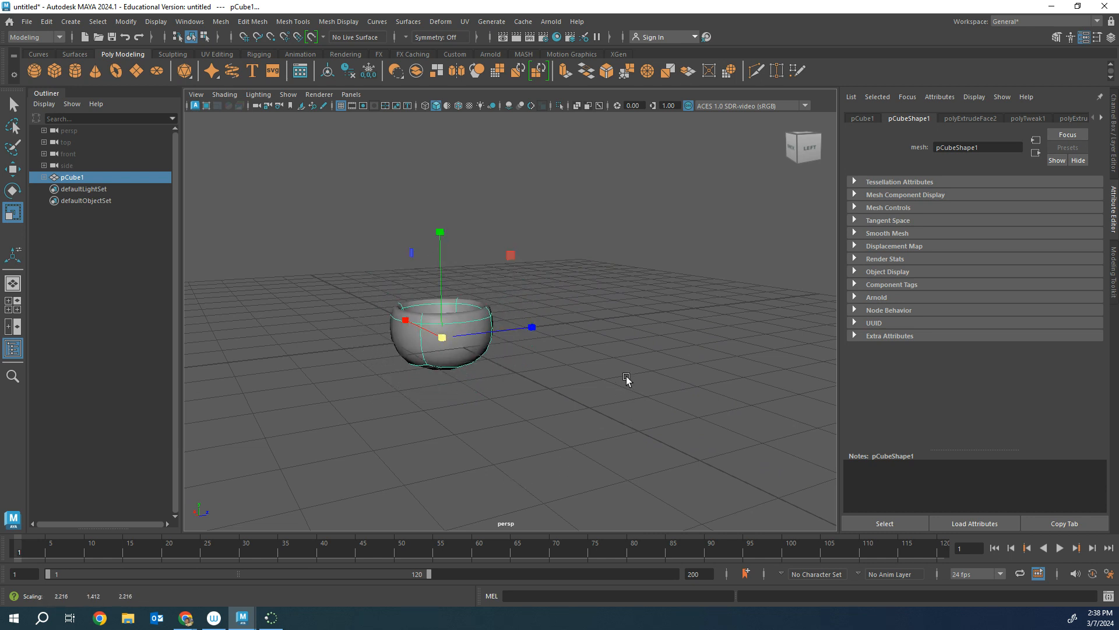
Move the bowl about 6.5 cm along the Z axis, away from the grid centre, and deselect it
key(w)
drag(505, 332, 690, 330)
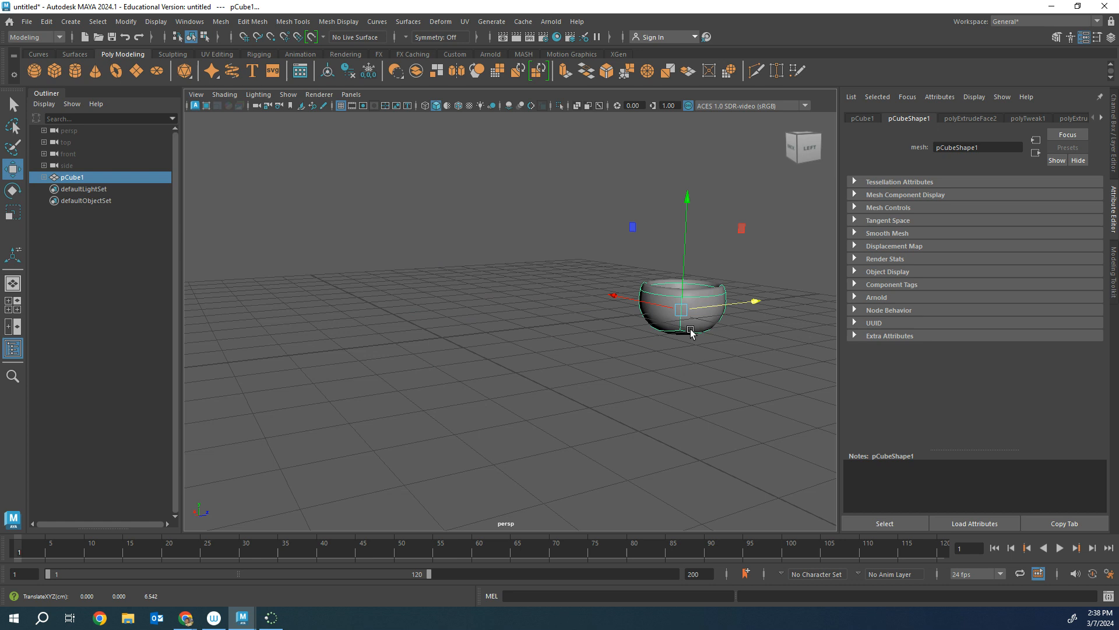
click(394, 198)
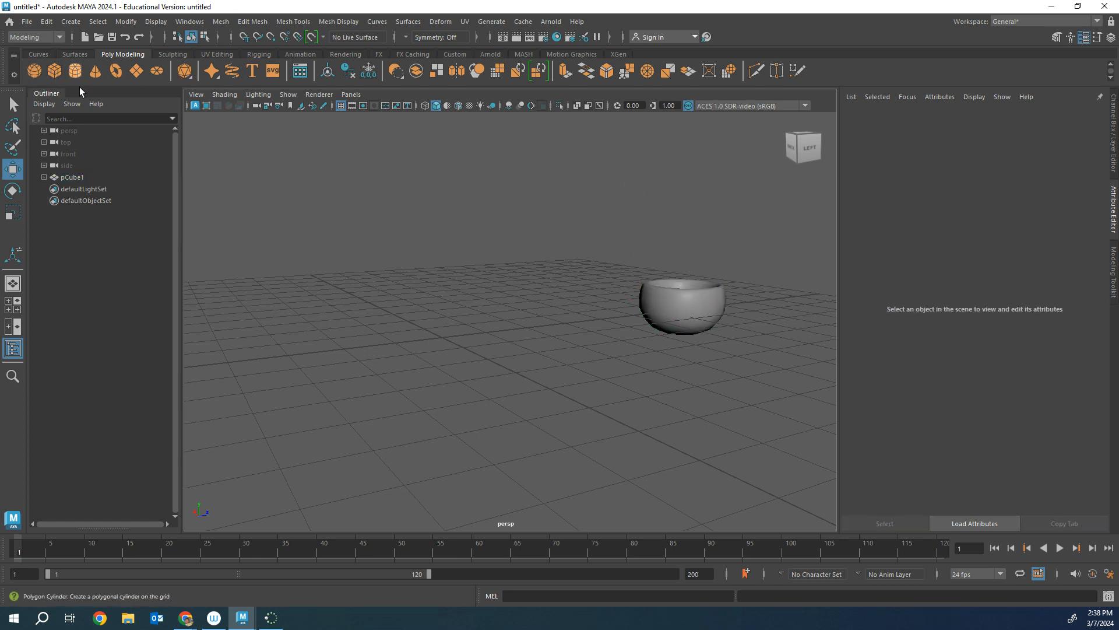
Create a second polygon cube at the grid centre and extrude its top face inward by scaling to form a rim
click(54, 71)
scroll(531, 350, up, 2)
right_drag(402, 315, 402, 330)
click(399, 307)
key(r)
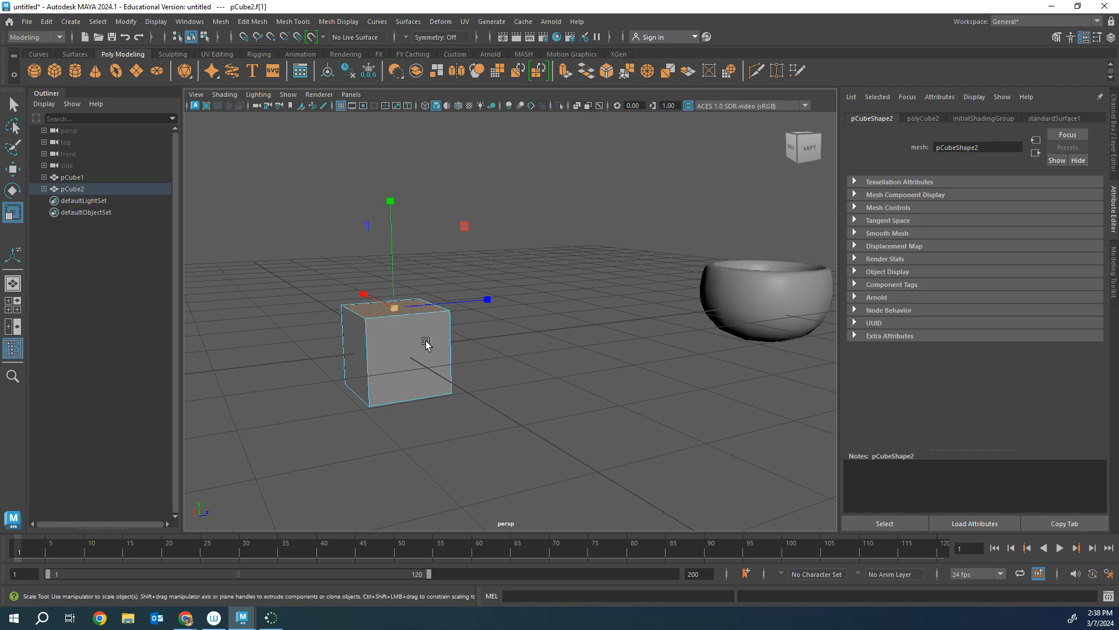
alt+drag(521, 438, 465, 384)
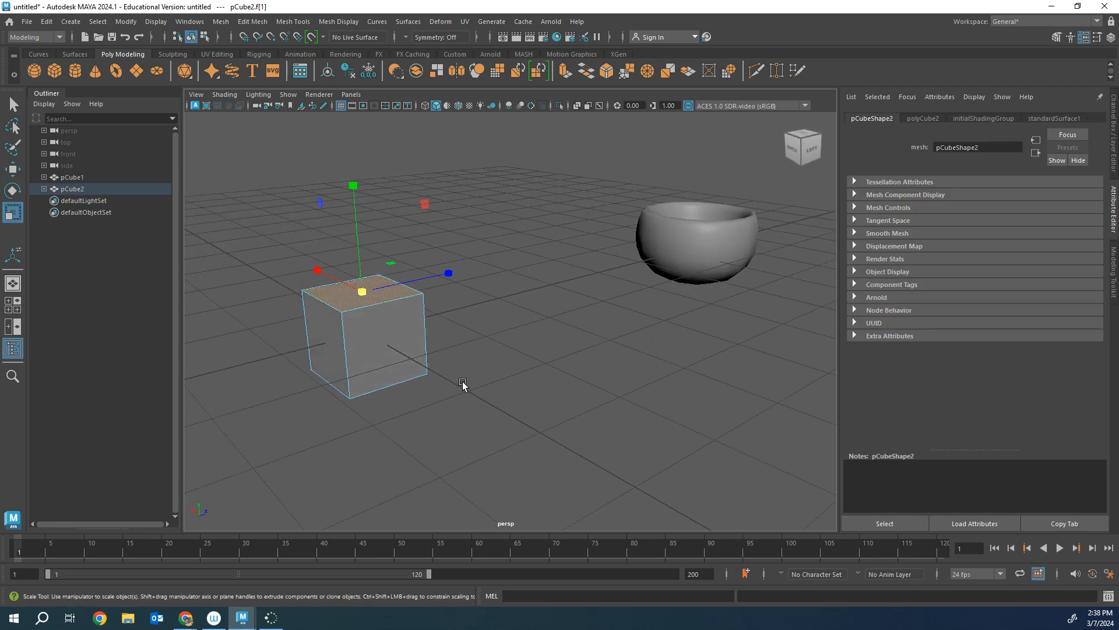
shift+click(366, 293)
Extrude the second cube's inset face downward to hollow it, return to object mode and turn on smooth preview
key(w)
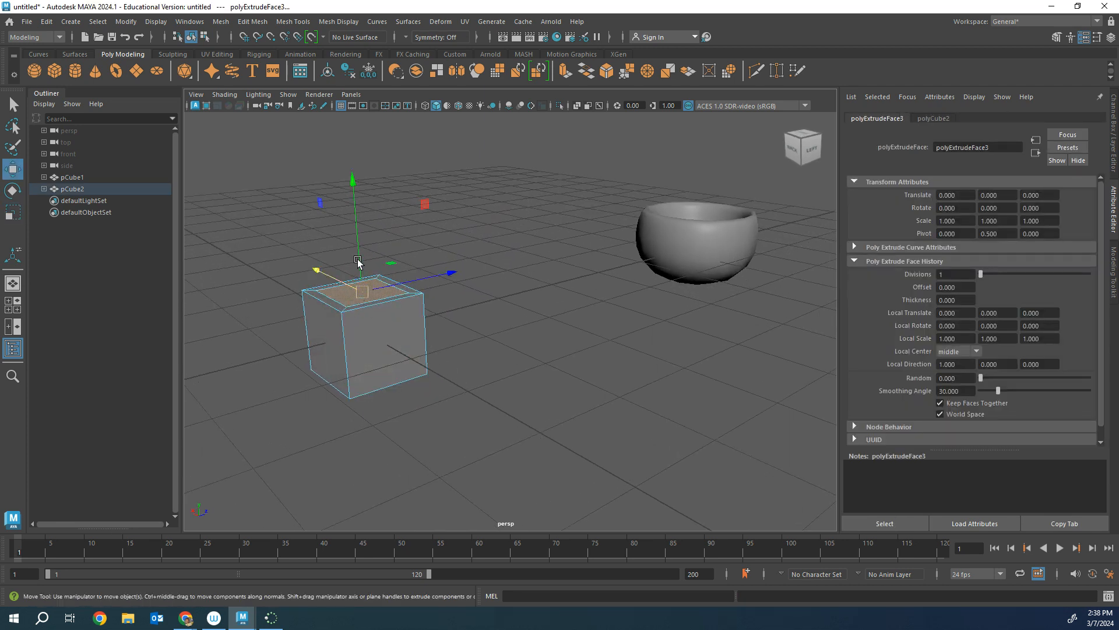
drag(354, 210, 356, 238)
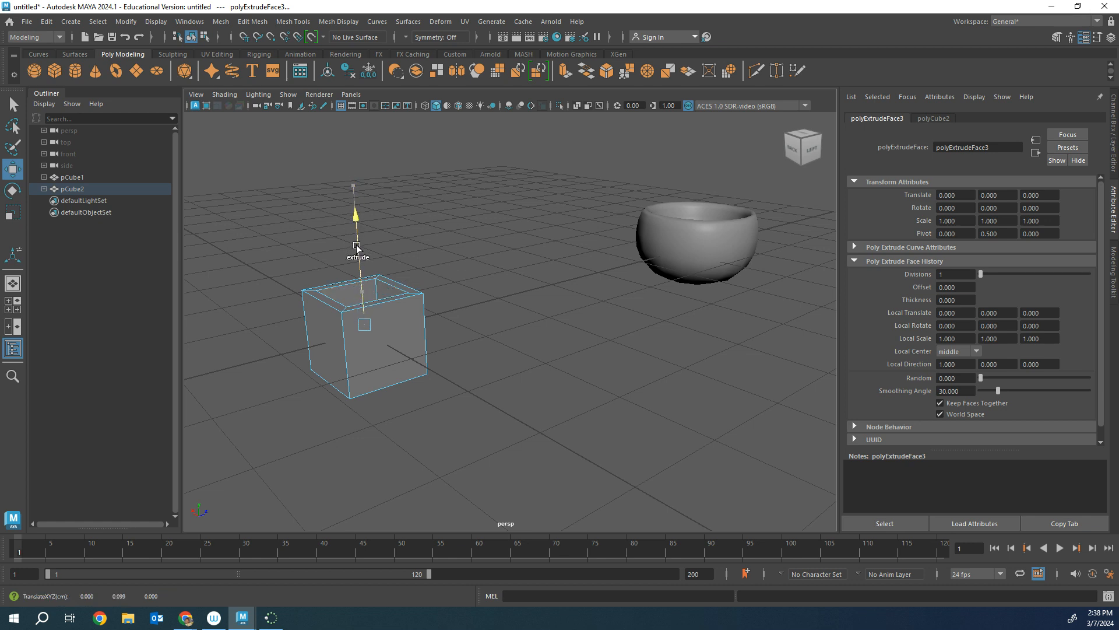
right_drag(350, 286, 404, 257)
key(3)
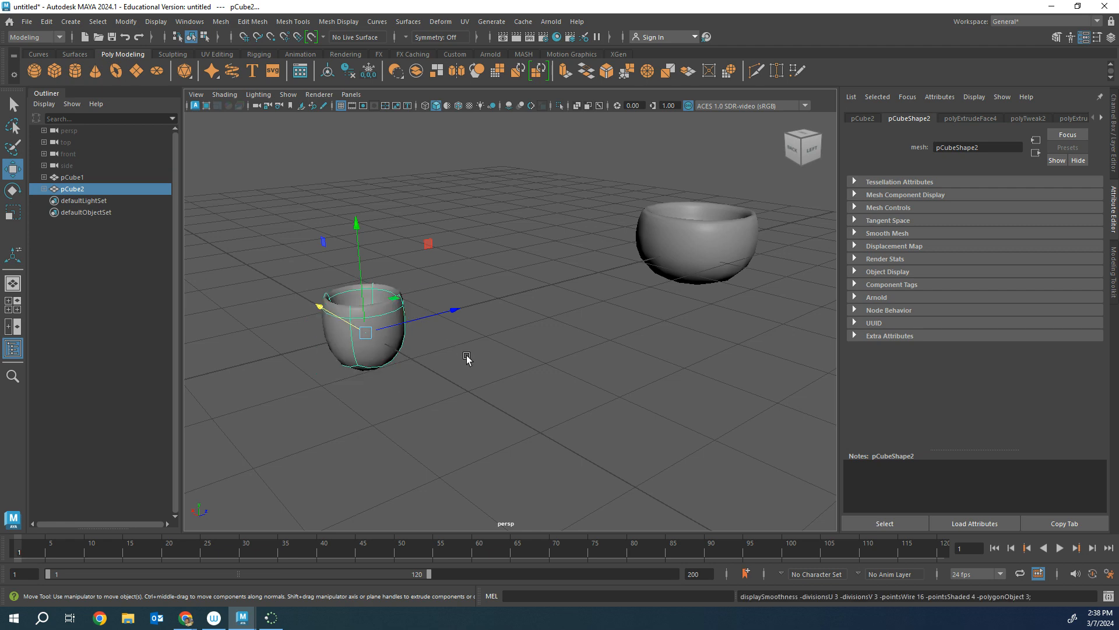
Select the second cup's bottom face from below and extrude it slightly inward by scaling to flatten the base
alt+drag(467, 358, 441, 337)
alt+drag(365, 288, 374, 319)
alt+drag(370, 228, 396, 226)
right_click(398, 225)
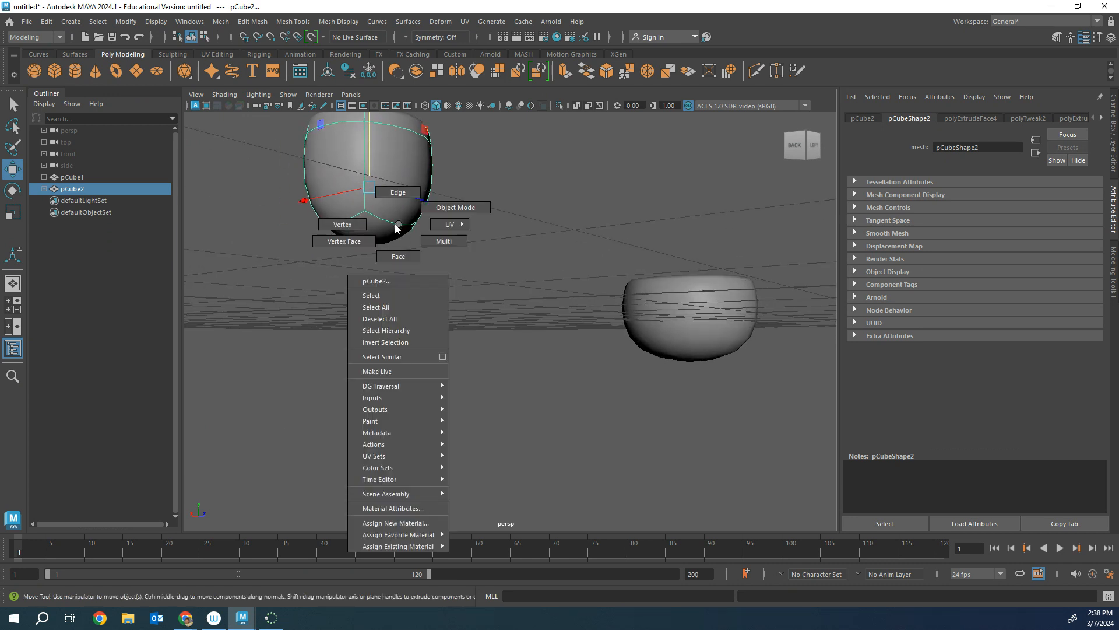
click(387, 242)
alt+drag(417, 305, 463, 295)
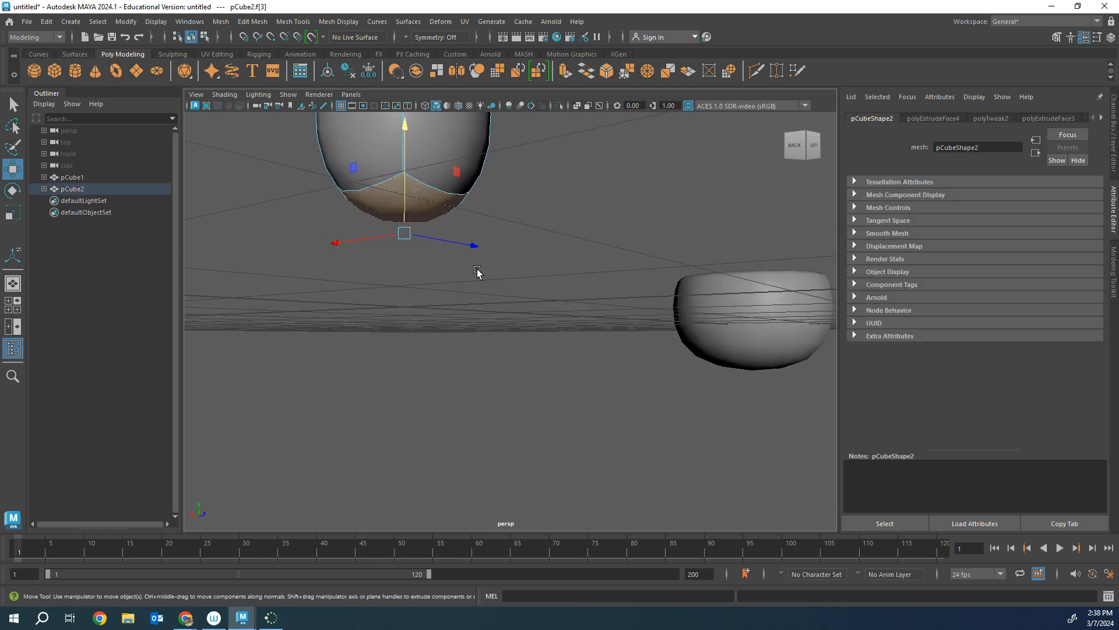
key(r)
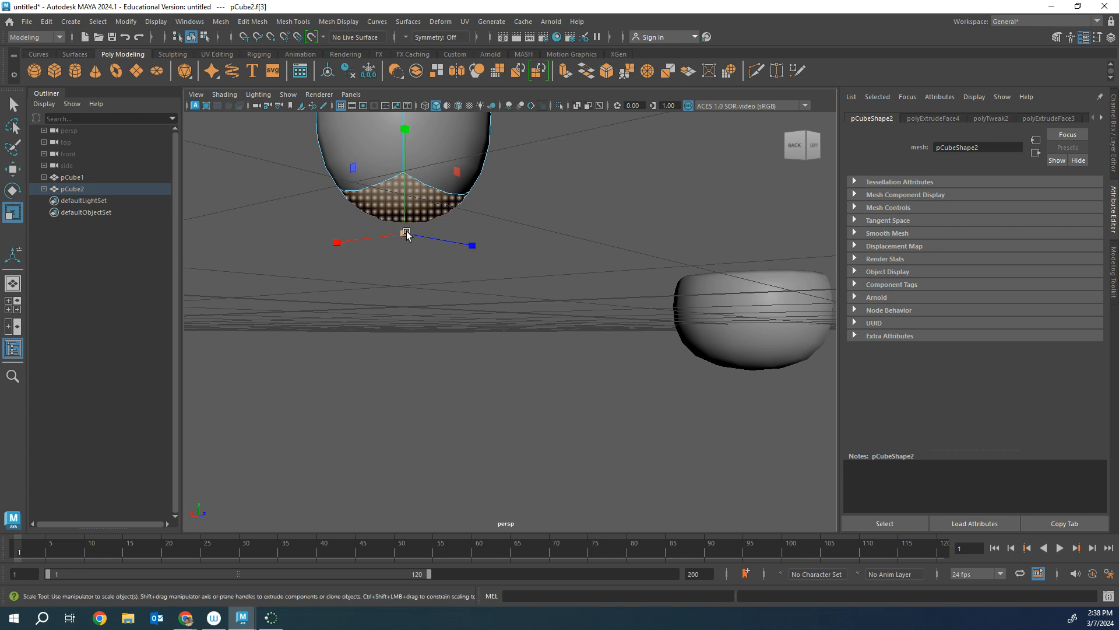
shift+click(406, 234)
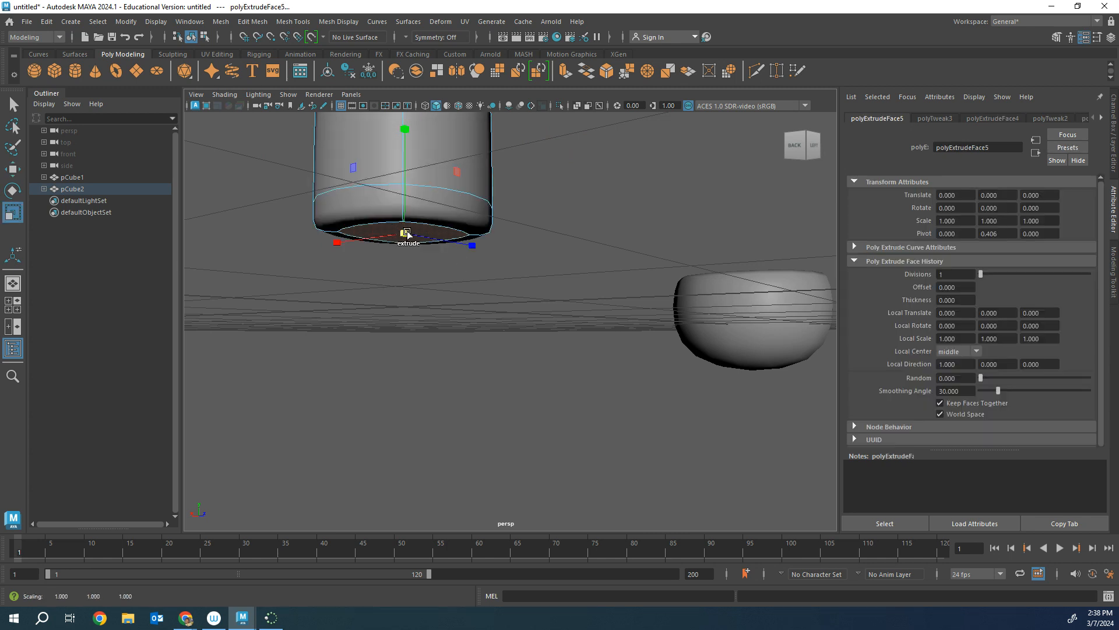
Try to push and extrude the cup's inset bottom face upward, undoing each attempt
mouse_move(467, 257)
alt+mouse_down()
mouse_move(502, 289)
mouse_move(523, 265)
mouse_move(507, 293)
mouse_move(515, 250)
mouse_move(501, 274)
mouse_move(484, 251)
alt+mouse_up()
right_click(483, 247)
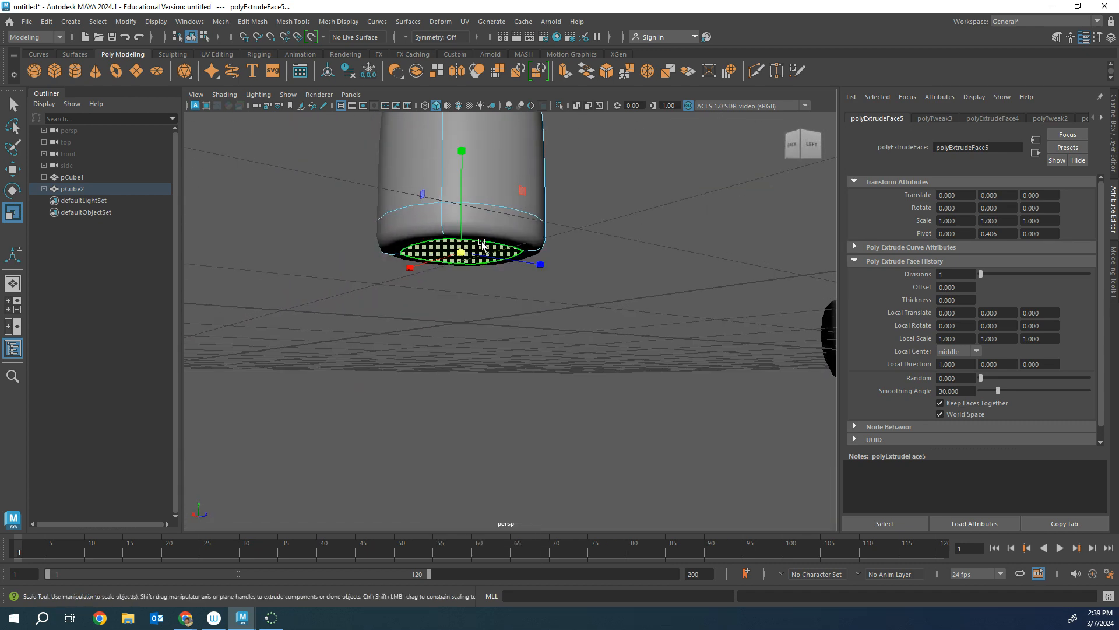
key(w)
drag(464, 200, 460, 135)
key(ctrl+z)
key(ctrl+z)
click(494, 310)
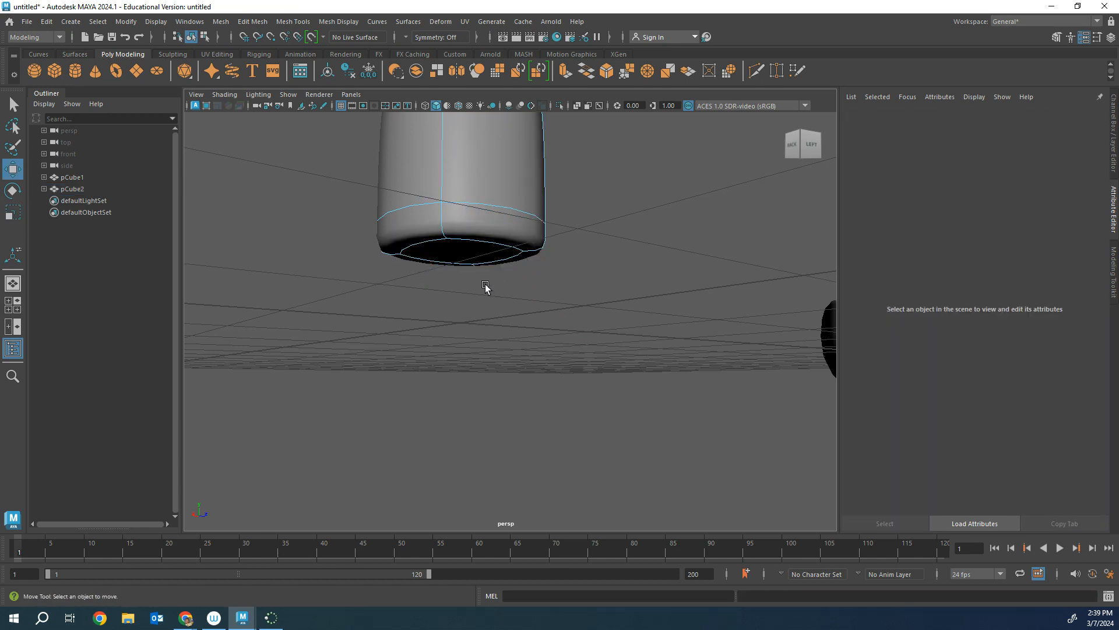
click(472, 255)
mouse_move(460, 164)
shift+mouse_down()
mouse_move(464, 141)
mouse_move(460, 157)
shift+mouse_up()
key(ctrl+z)
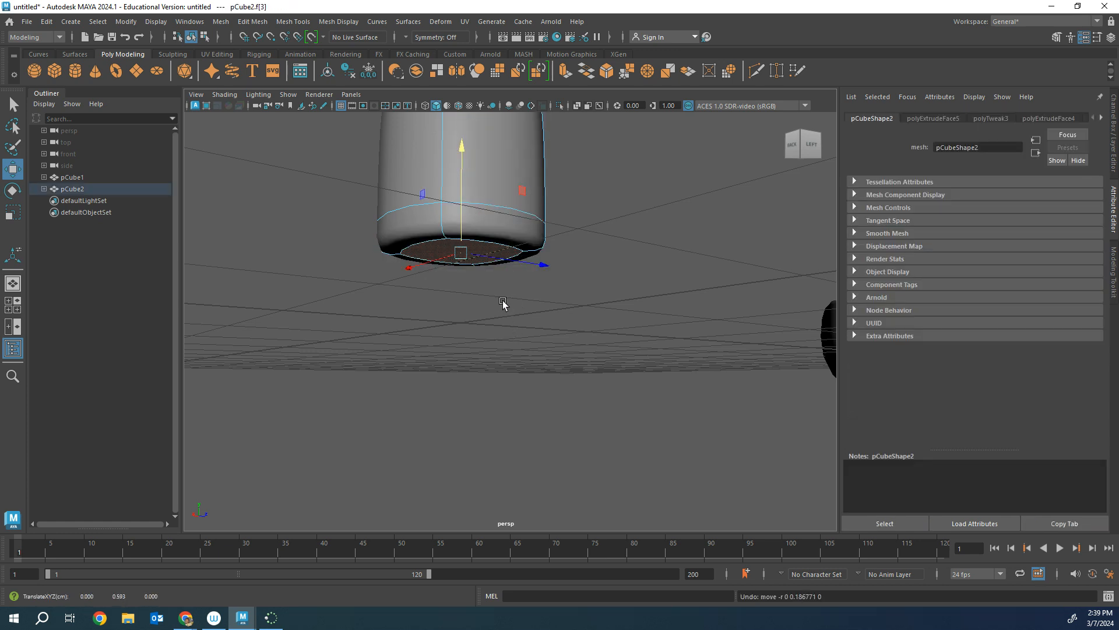
Return the flat-bottomed cup to object mode and deselect it
alt+drag(502, 300, 499, 220)
scroll(541, 168, down, 5)
right_drag(547, 160, 579, 154)
click(566, 183)
alt+drag(558, 280, 493, 326)
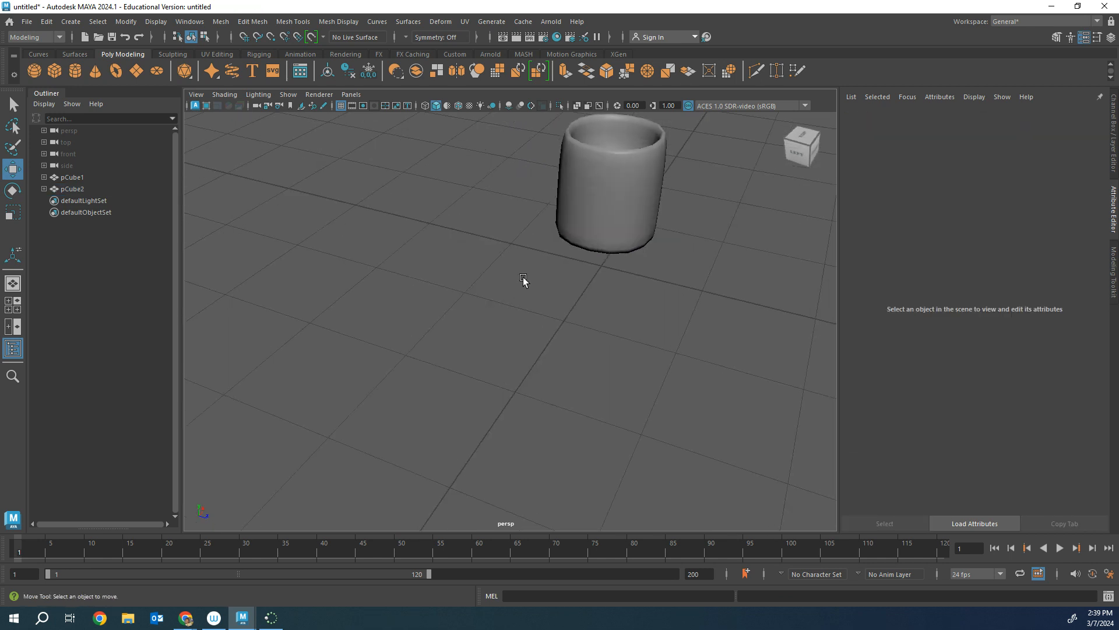
alt+middle_drag(525, 281, 136, 446)
alt+middle_drag(326, 382, 506, 350)
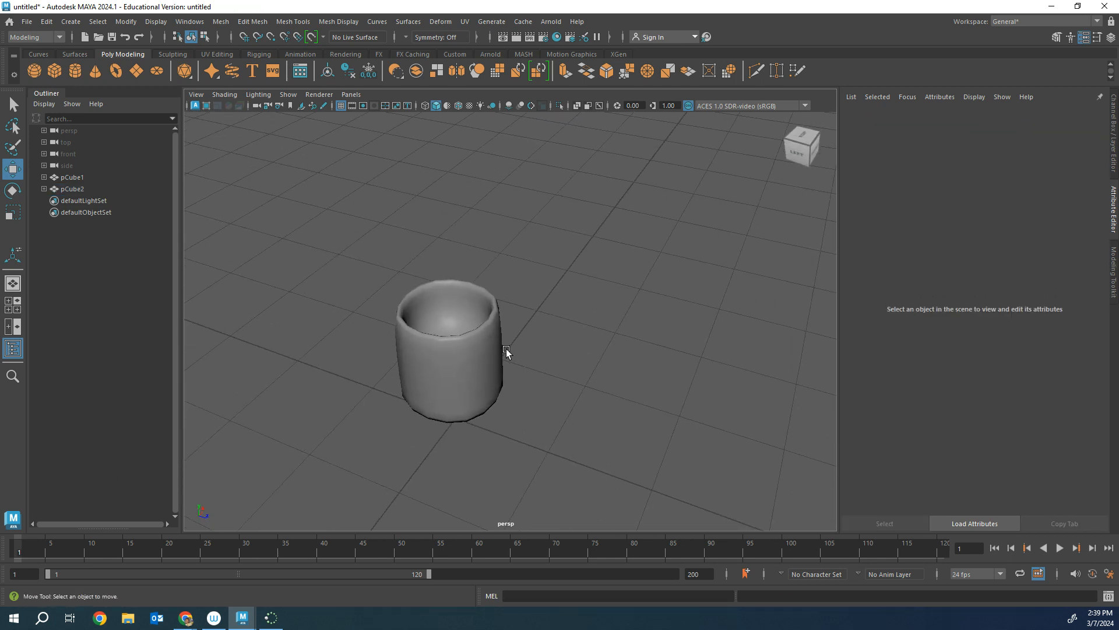
Stretch the second cup vertically by a factor of about 1.88 and raise it slightly
click(471, 349)
right_drag(466, 285, 512, 260)
scroll(504, 280, down, 2)
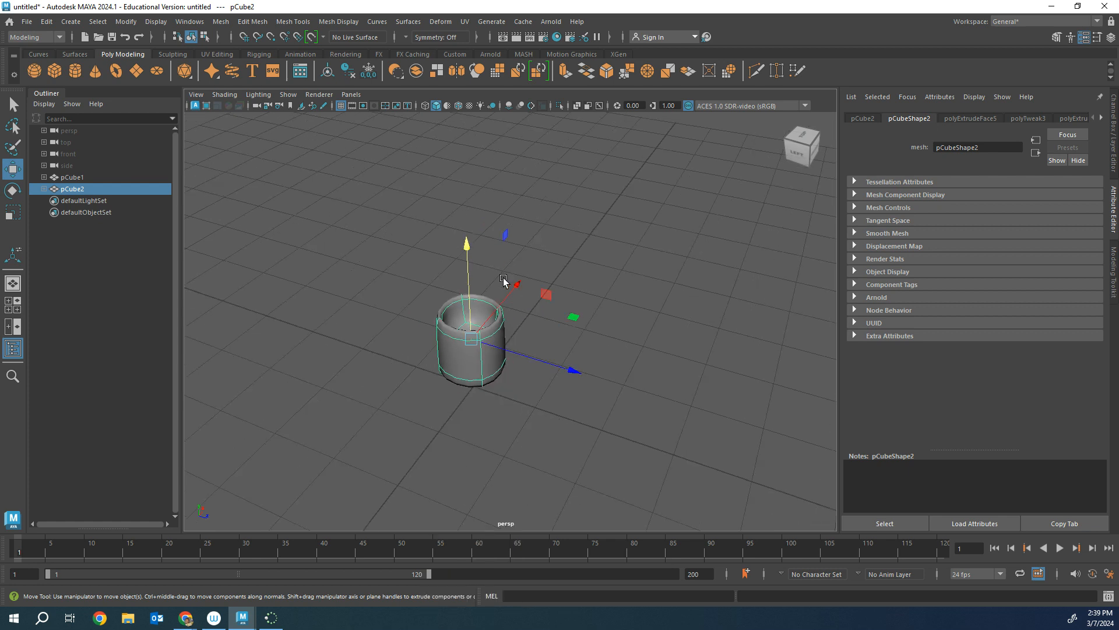
key(r)
drag(475, 245, 469, 141)
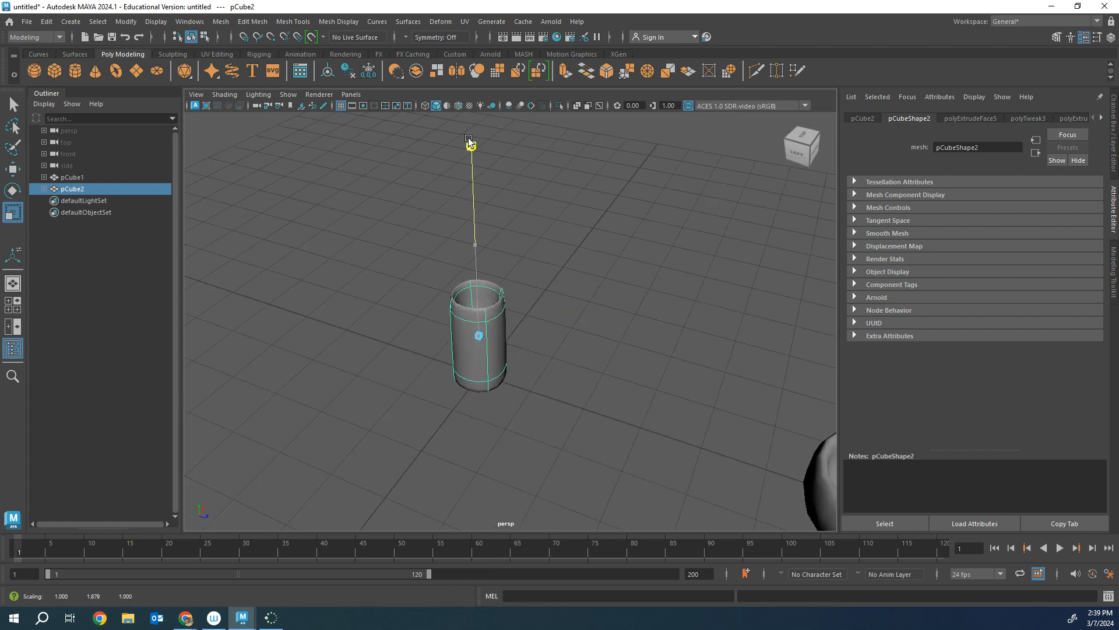
key(w)
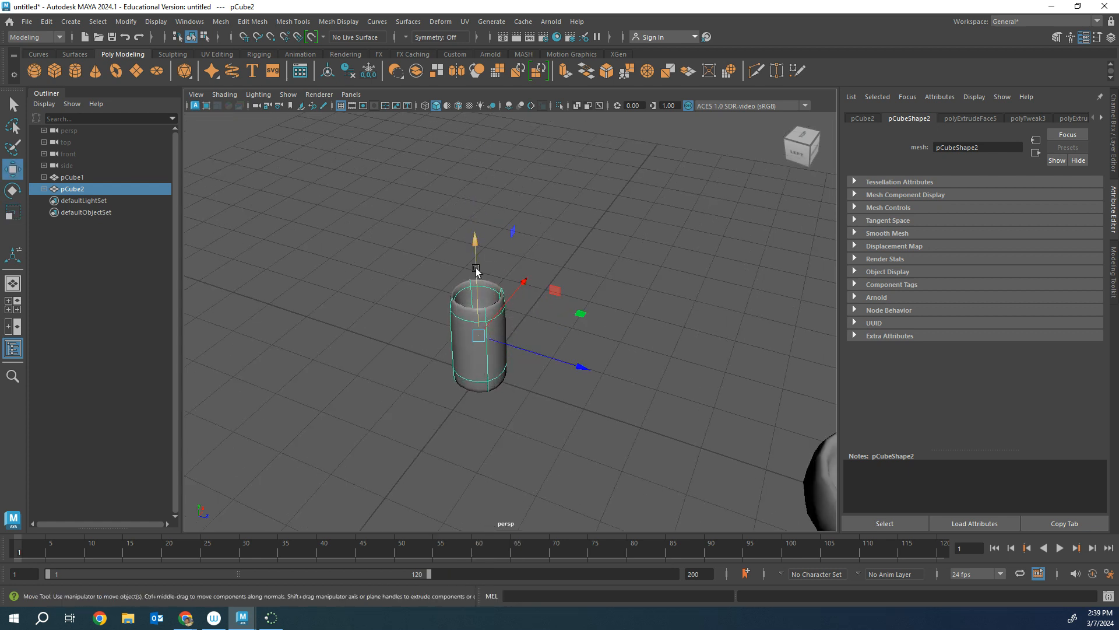
mouse_move(476, 271)
mouse_down()
mouse_move(474, 227)
mouse_move(475, 250)
mouse_up()
Enlarge the cup uniformly, reduce its height for stockier mug proportions, and deselect it
key(r)
drag(485, 313, 529, 313)
click(558, 372)
alt+drag(557, 372, 531, 360)
click(510, 330)
drag(496, 211, 496, 241)
alt+drag(574, 377, 473, 379)
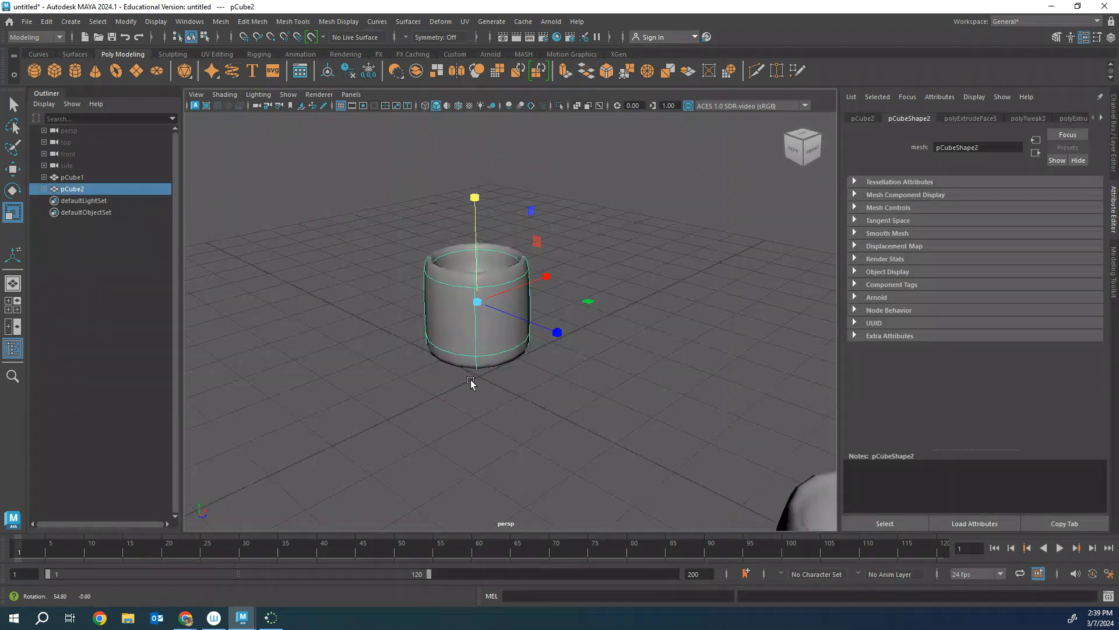
click(620, 197)
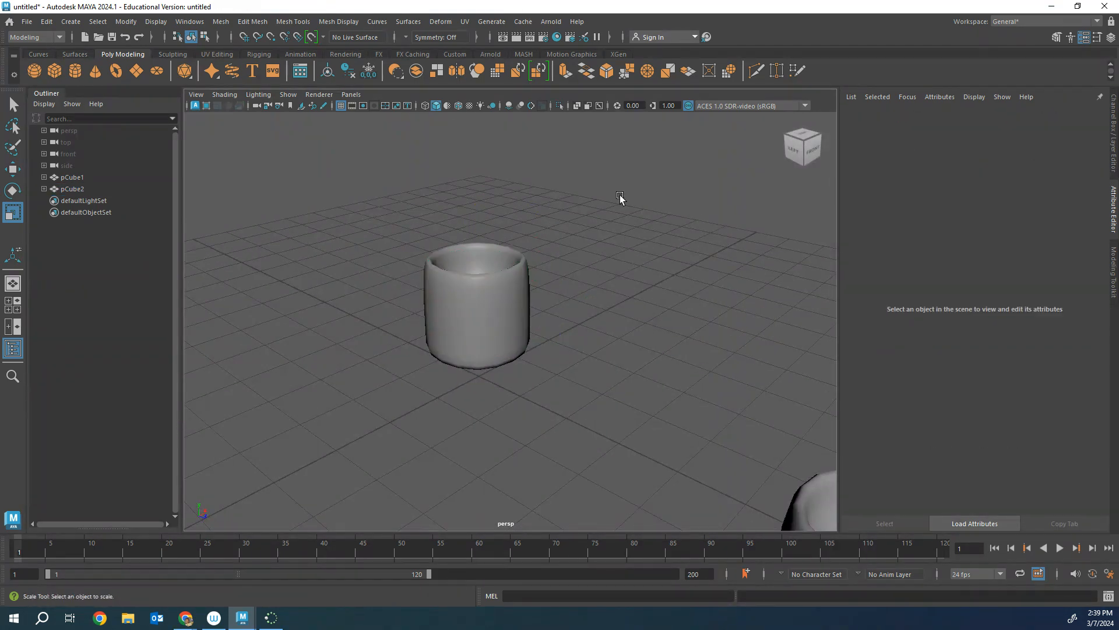
Create a polygon torus and rotate it upright as the start of the mug handle
click(116, 71)
alt+drag(449, 291, 383, 275)
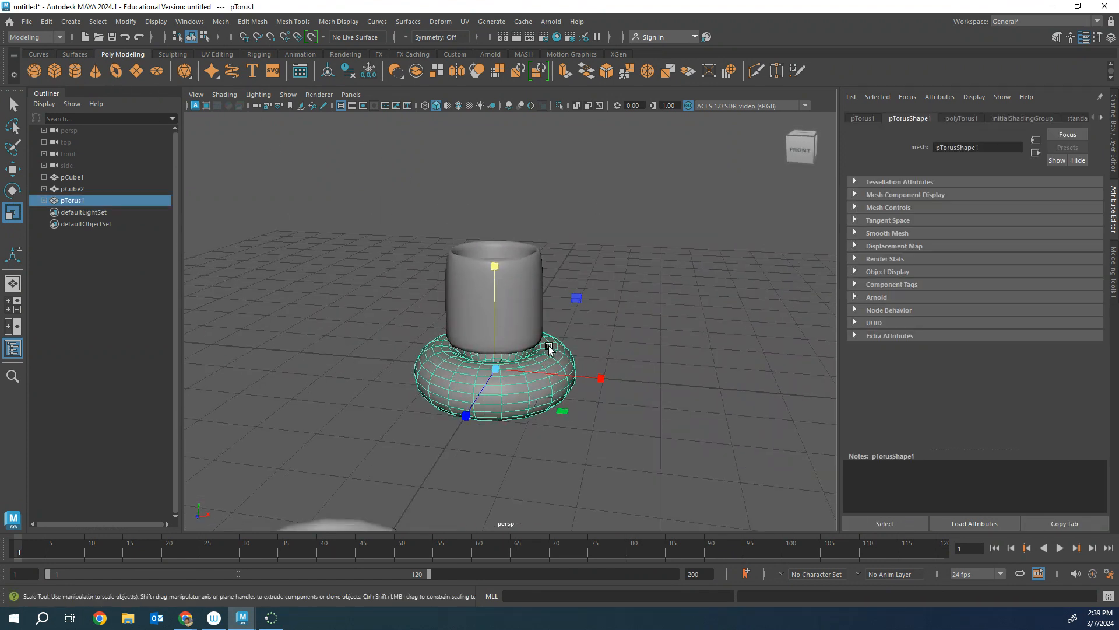
key(e)
drag(530, 275, 583, 327)
Shrink the torus, move it into the cup's side and raise it to about 1.425 cm
key(w)
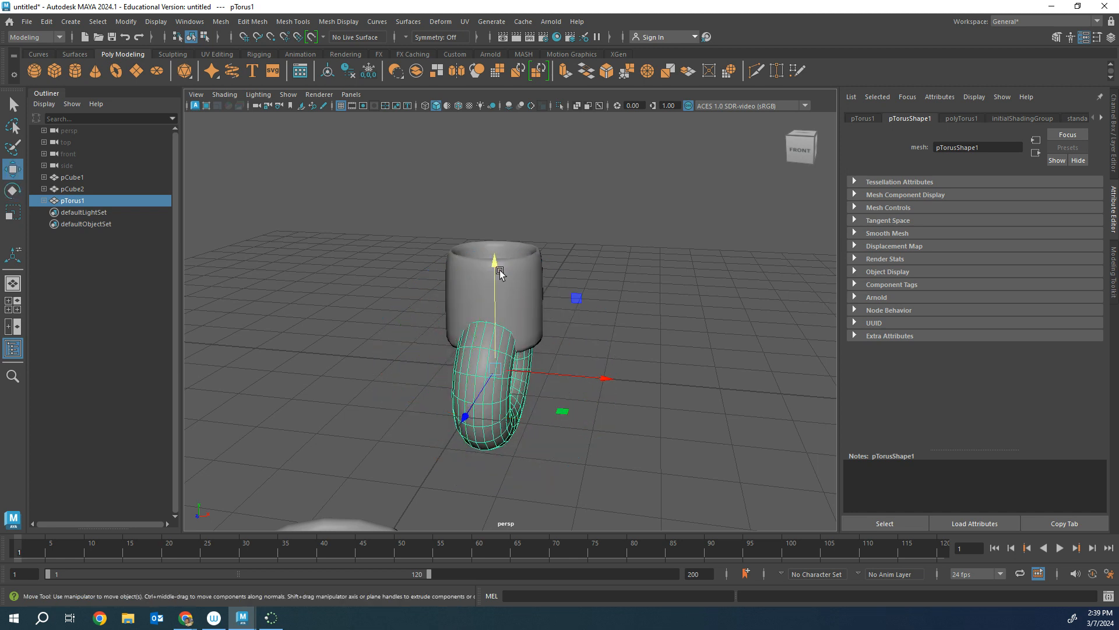
alt+drag(499, 272, 349, 306)
key(r)
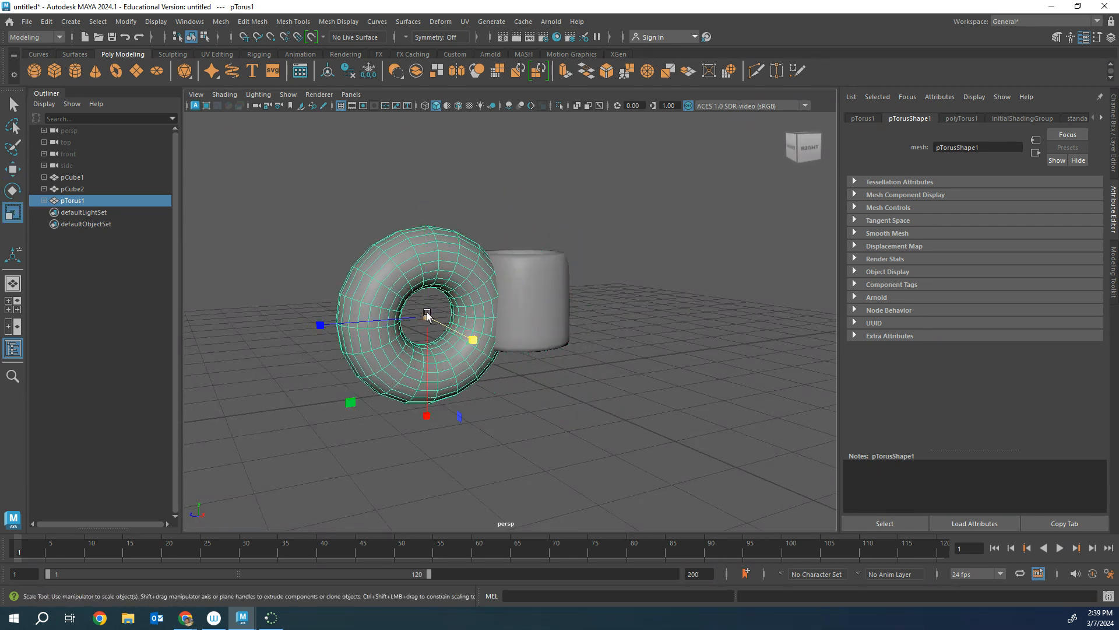
mouse_move(426, 315)
mouse_down()
mouse_move(362, 322)
mouse_move(427, 324)
mouse_up()
key(w)
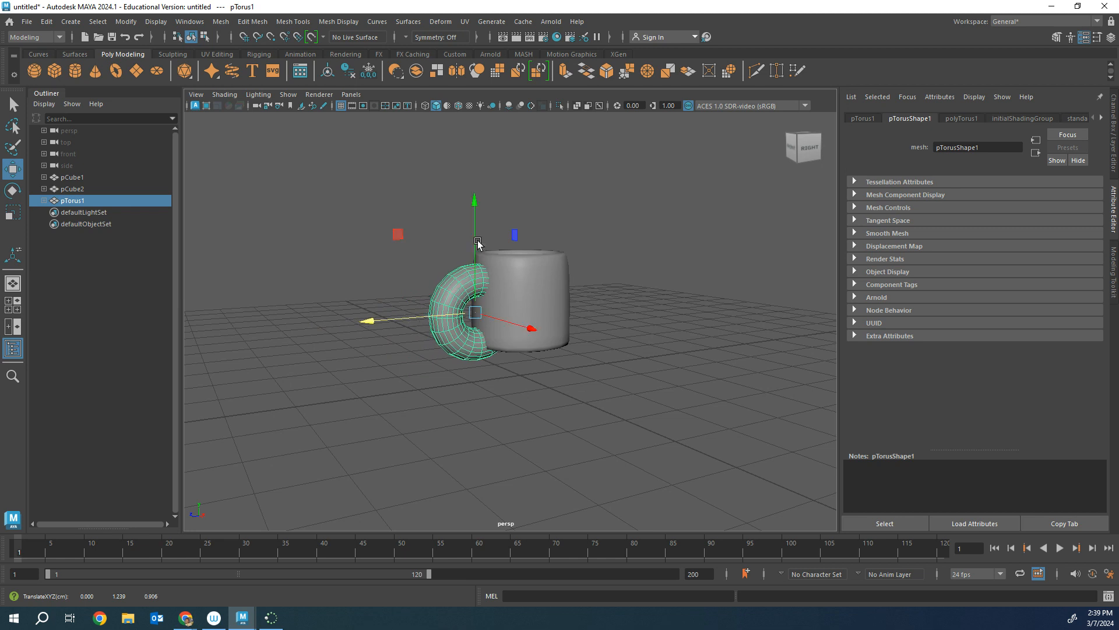
drag(477, 242, 475, 223)
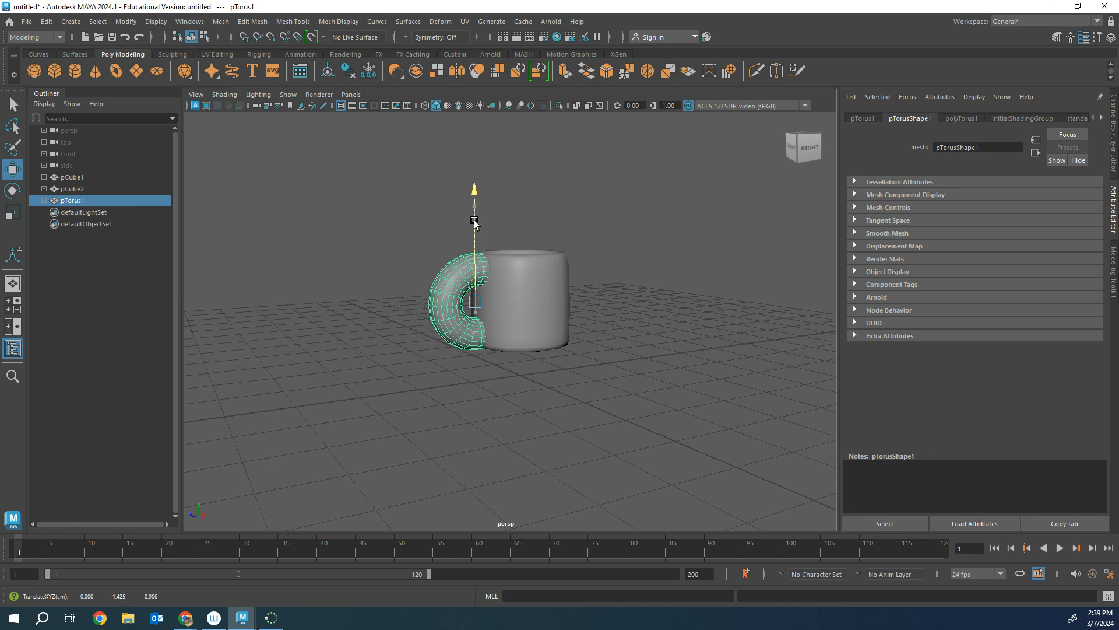
Scale the torus handle down slightly, deselect it and inspect the mug from several angles
key(r)
drag(473, 304, 459, 310)
click(509, 383)
scroll(592, 404, up, 2)
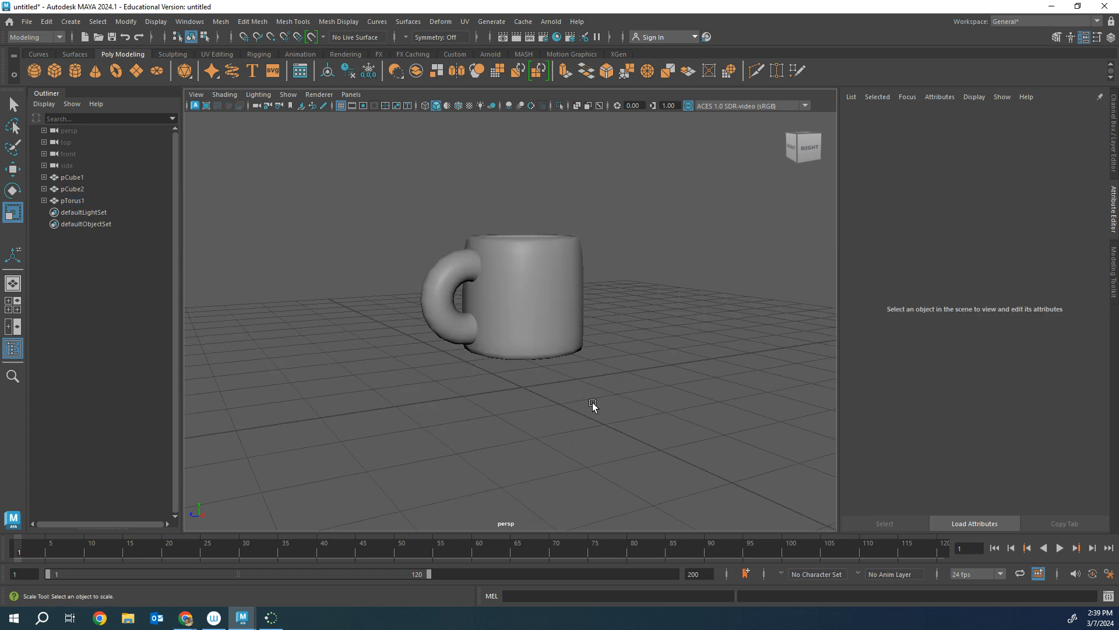
alt+drag(577, 434, 535, 490)
alt+drag(522, 413, 582, 324)
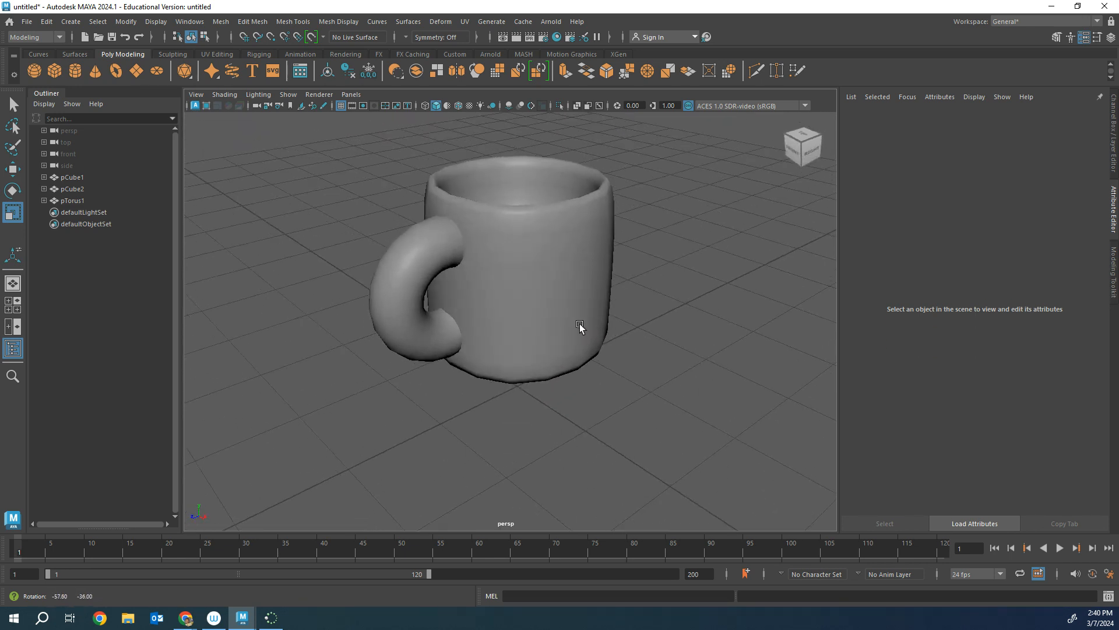
Pull the torus handle out sideways until it is completely clear of the cup
click(444, 287)
key(w)
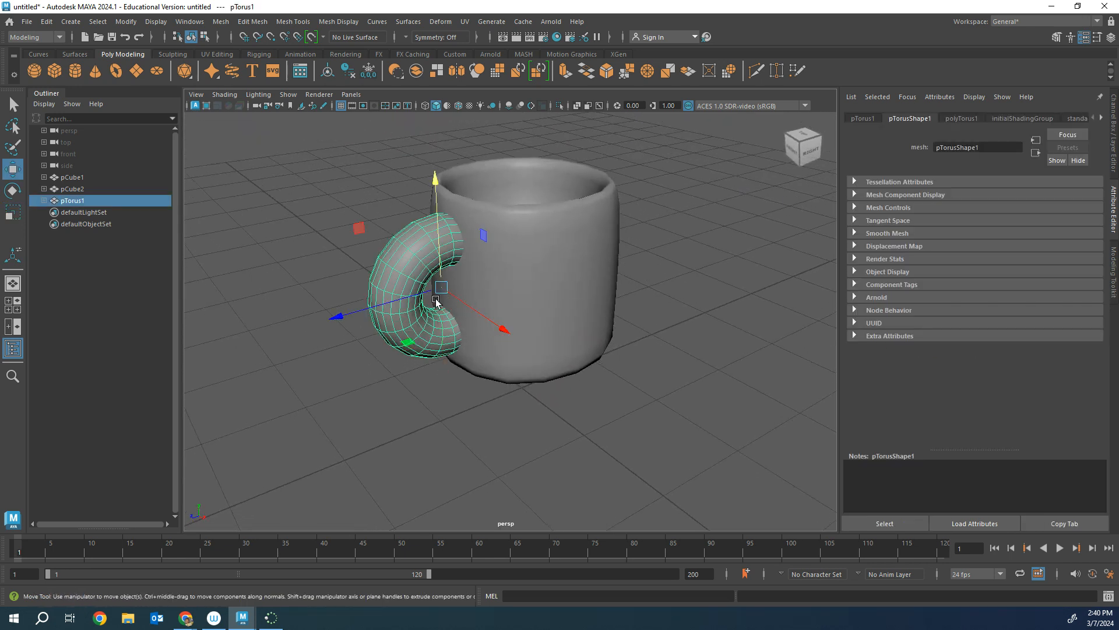
drag(393, 302, 240, 343)
mouse_move(360, 376)
alt+mouse_down()
mouse_move(362, 324)
mouse_move(350, 385)
alt+mouse_up()
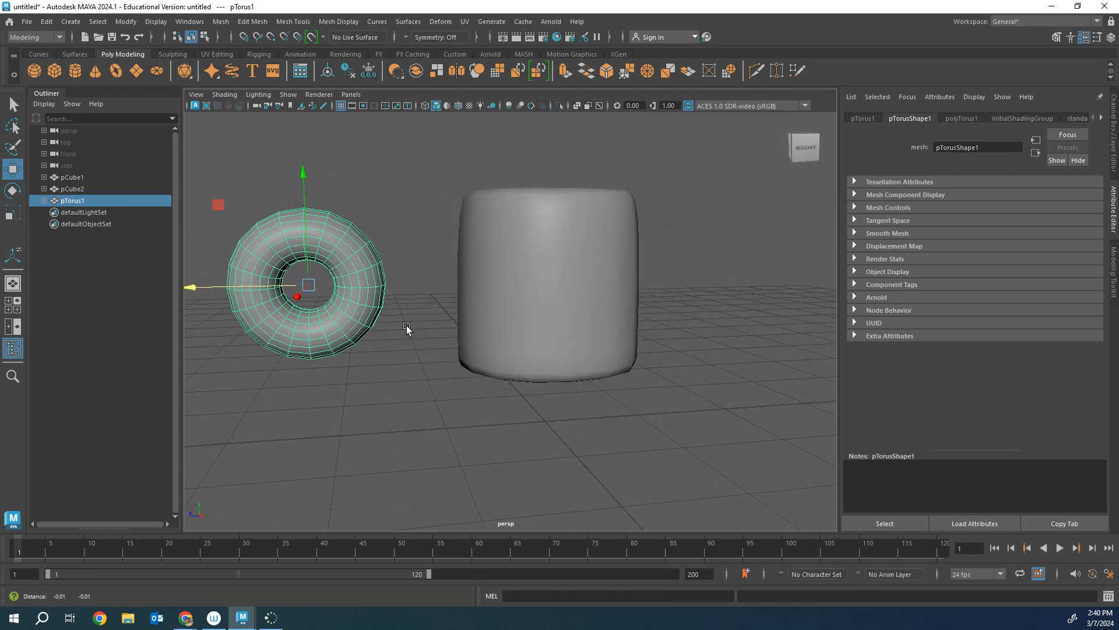
alt+middle_drag(358, 296, 517, 325)
scroll(395, 331, up, 3)
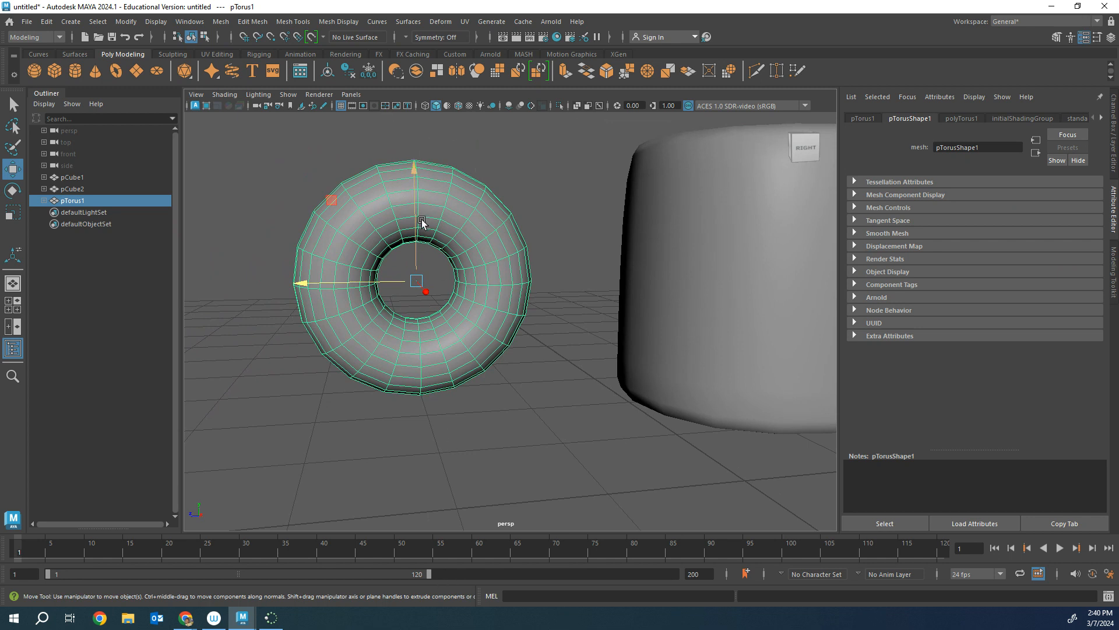
Delete the torus faces on the half facing the cup and return the handle to object mode
right_drag(442, 185, 444, 217)
alt+drag(521, 288, 513, 271)
drag(426, 121, 536, 474)
key(Delete)
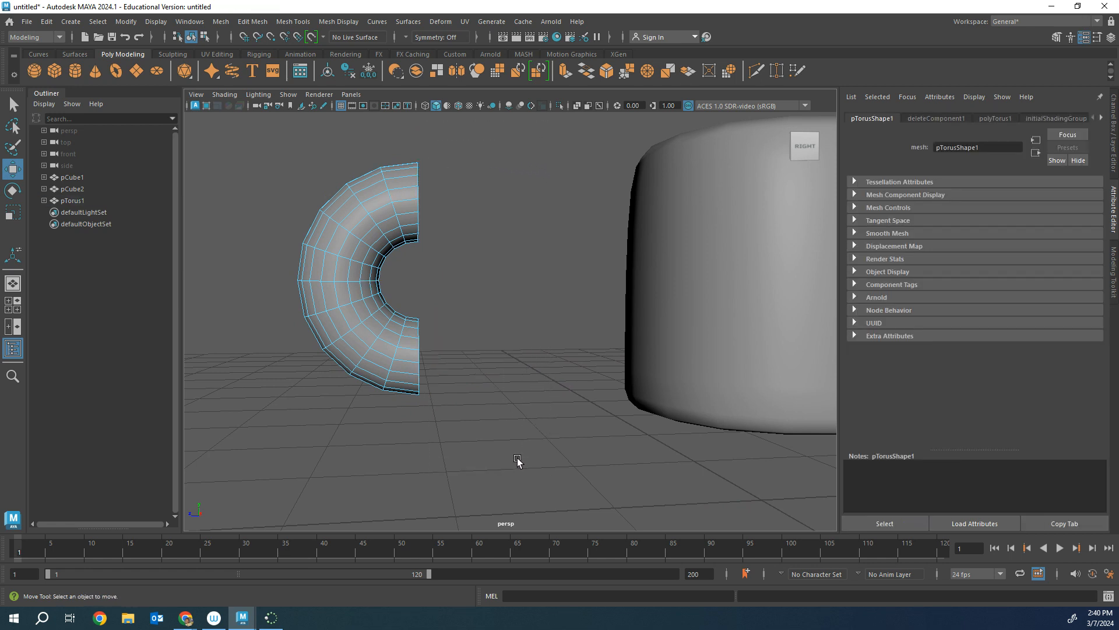
right_drag(414, 222, 415, 226)
click(452, 209)
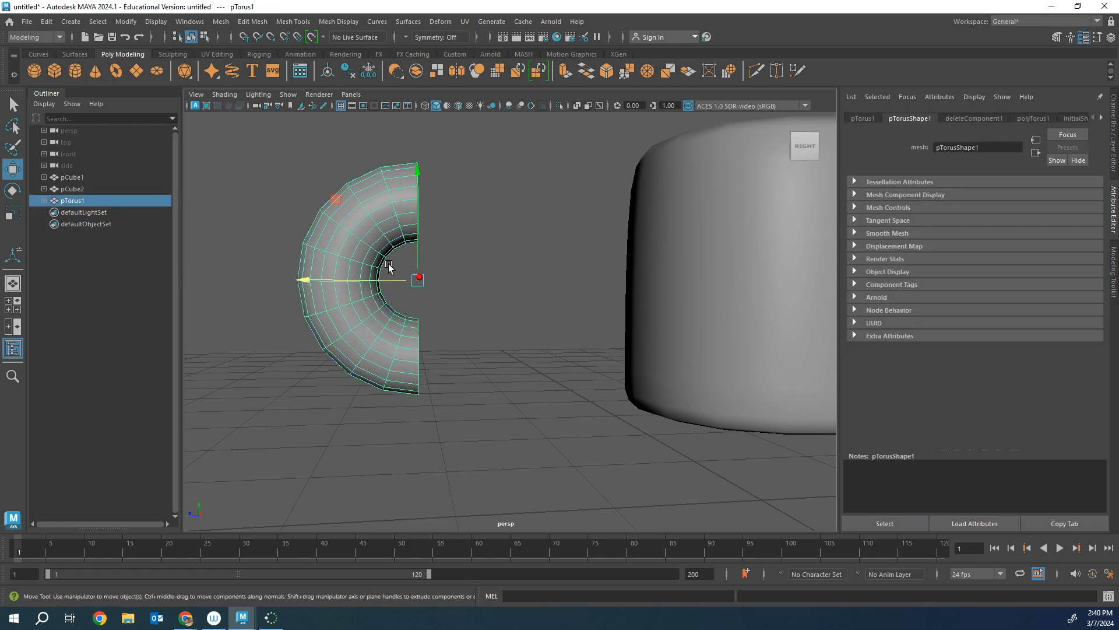
Move the half torus back into the cup's side, scale it down and stretch it taller and further outward
drag(387, 281, 580, 311)
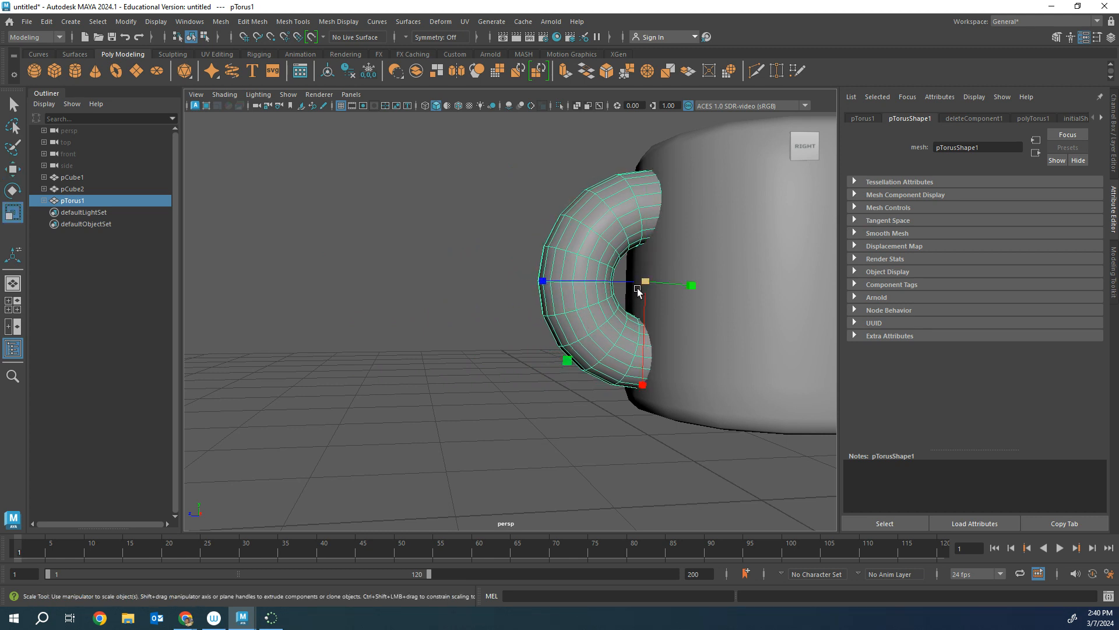
drag(645, 282, 559, 299)
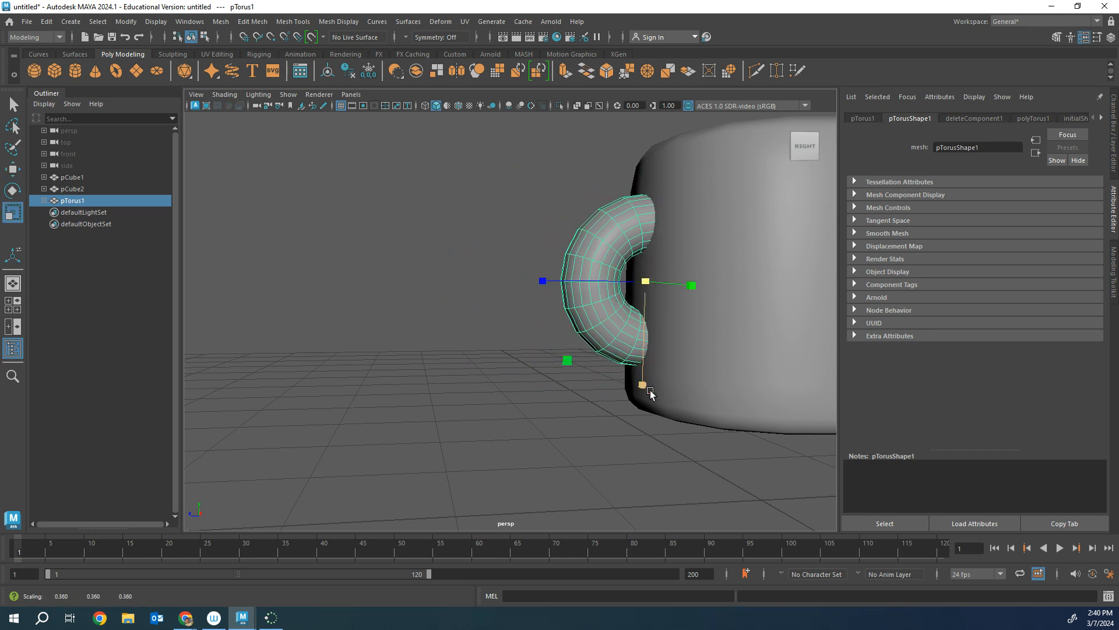
drag(644, 385, 643, 404)
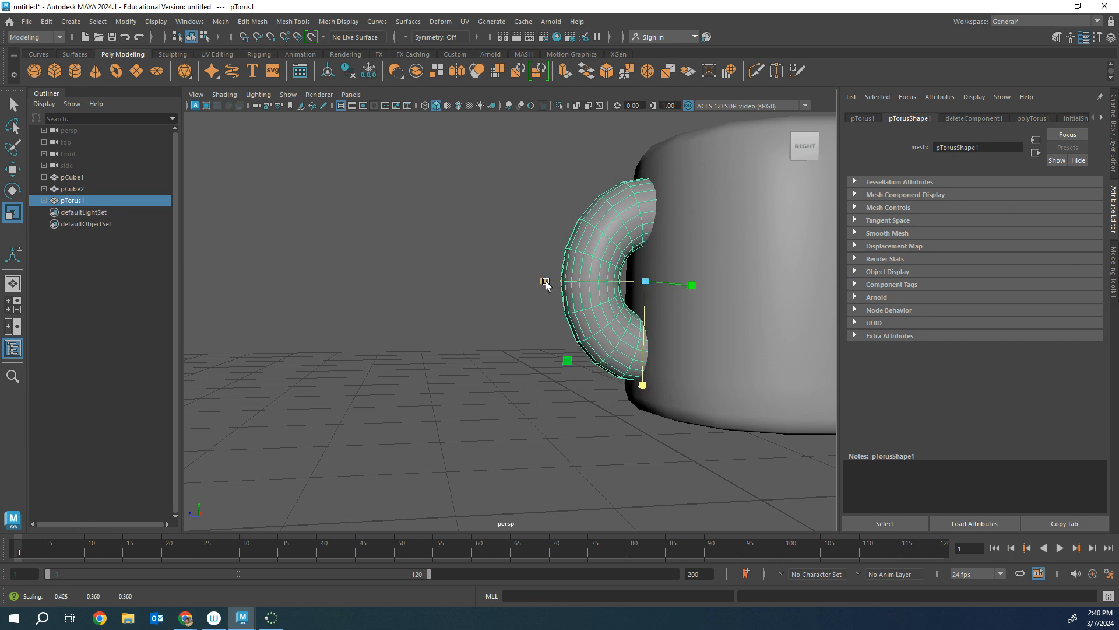
drag(544, 280, 591, 280)
key(w)
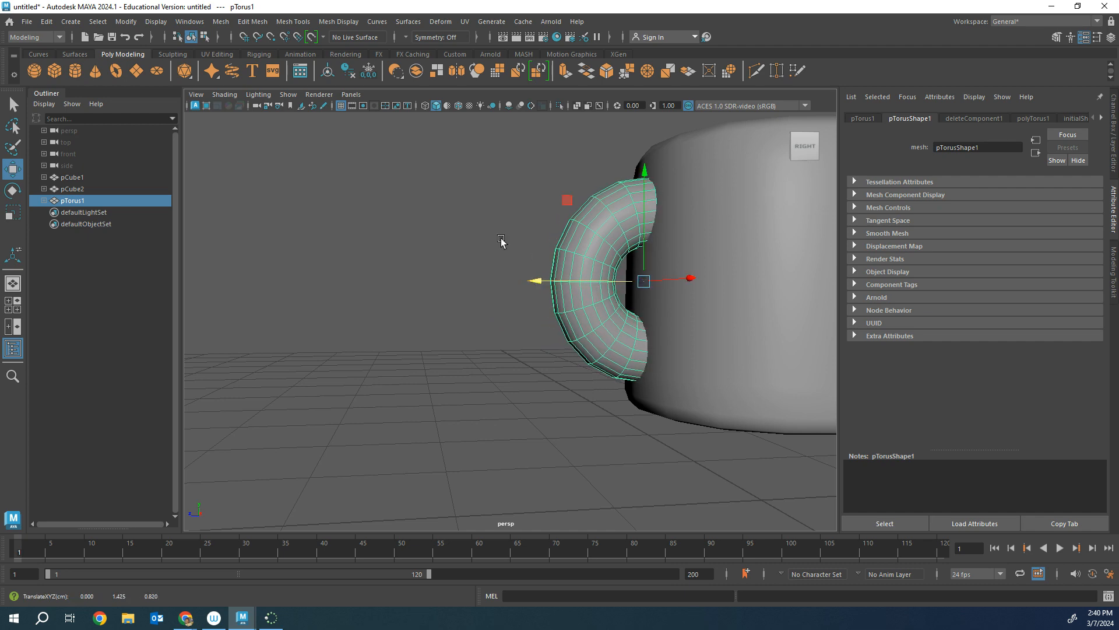
click(501, 243)
scroll(500, 245, down, 6)
mouse_move(610, 385)
alt+mouse_down()
mouse_move(574, 419)
mouse_move(292, 405)
mouse_move(445, 432)
mouse_move(727, 425)
mouse_move(617, 400)
mouse_move(595, 430)
mouse_move(597, 392)
alt+mouse_up()
Try moving the cup body on its own away from the handle and undo the move
click(615, 319)
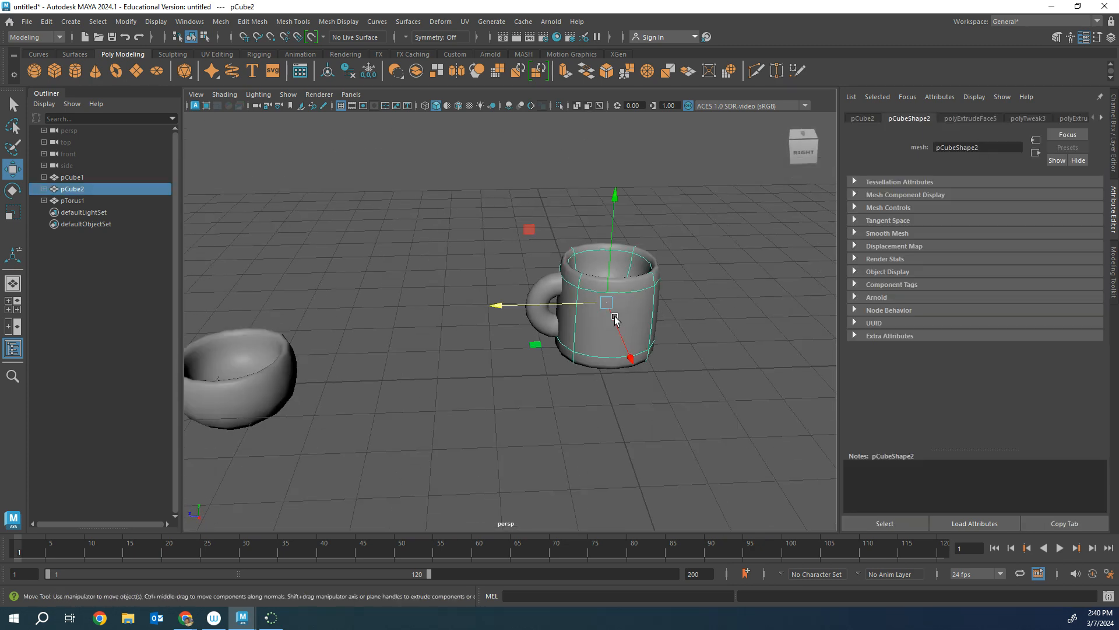
drag(614, 251, 503, 152)
key(ctrl+z)
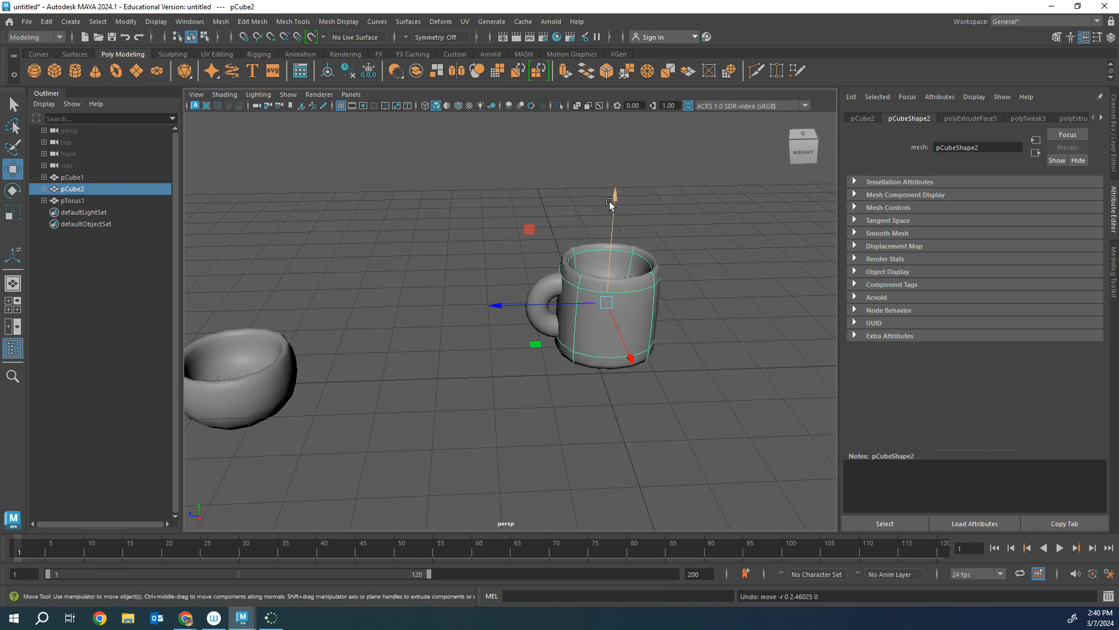
alt+drag(613, 390, 656, 375)
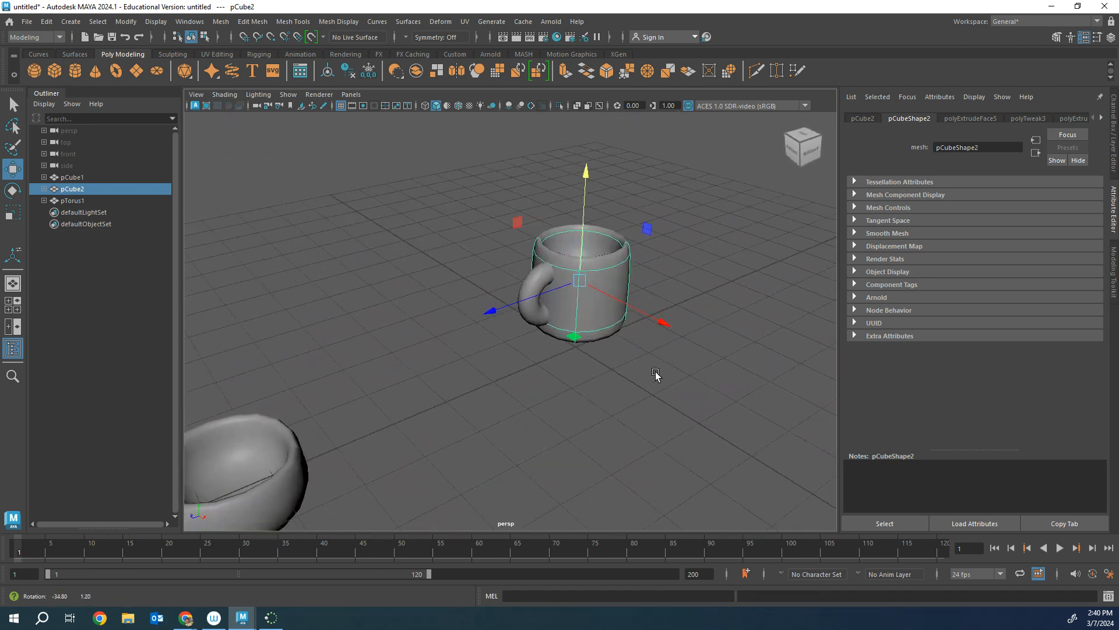
Select the cup body and the handle together and combine them into one mesh
drag(463, 230, 649, 379)
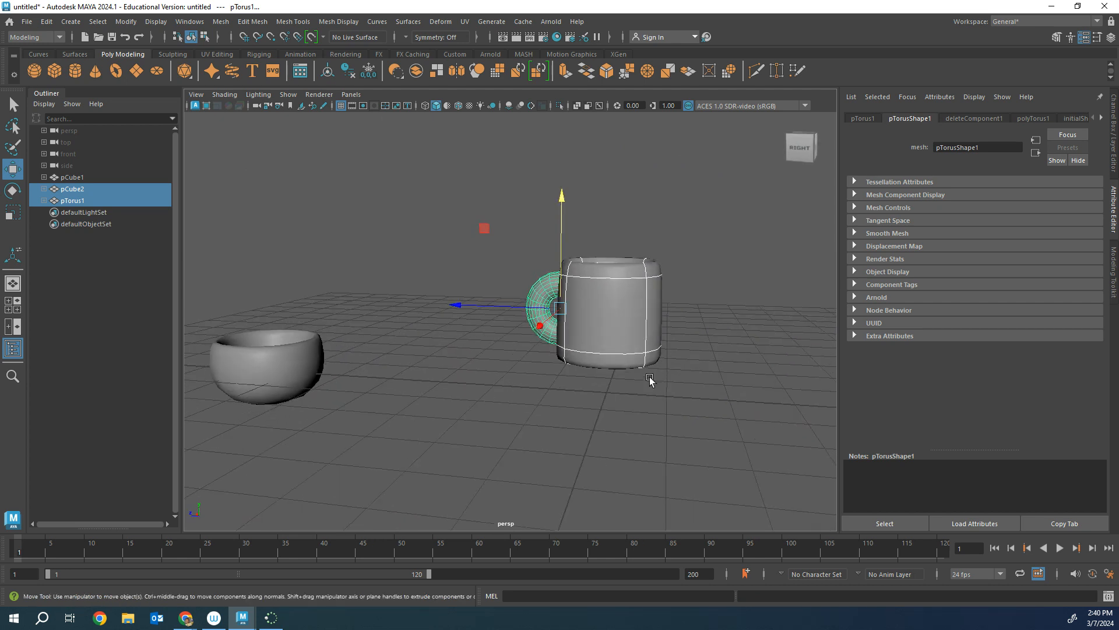
click(620, 326)
shift+click(565, 283)
drag(526, 229, 773, 382)
click(221, 21)
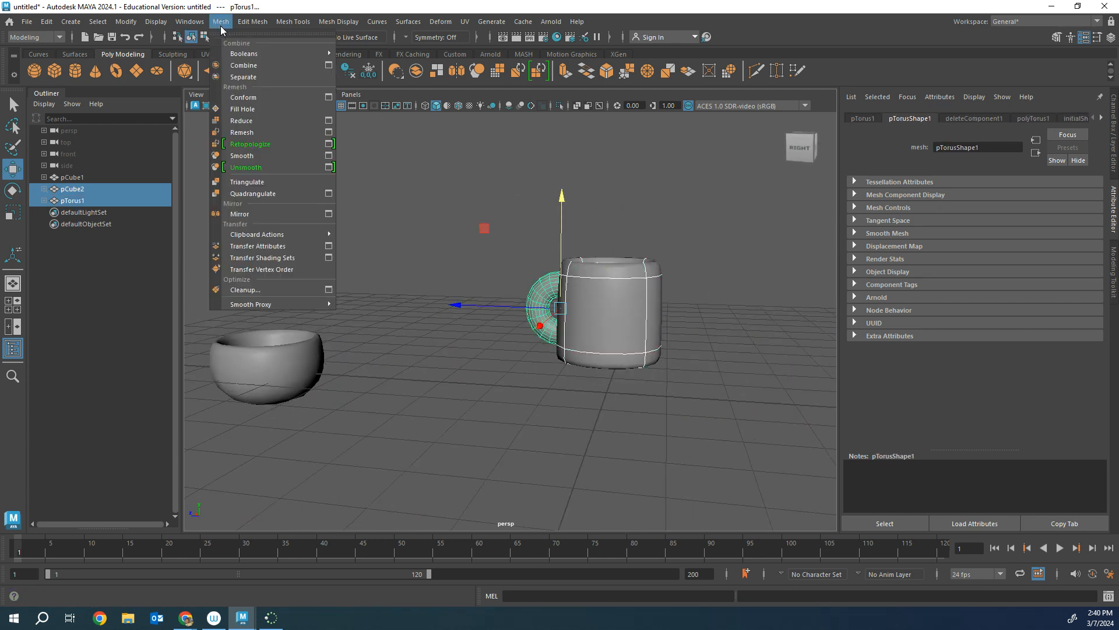
click(260, 66)
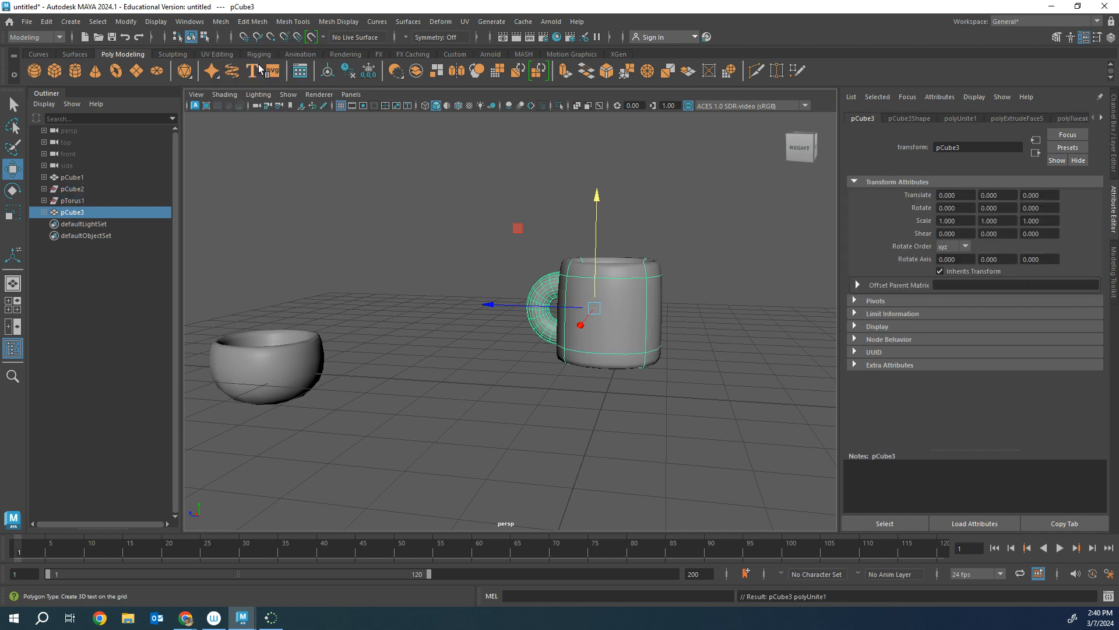
Delete the combined mug's construction history
click(348, 71)
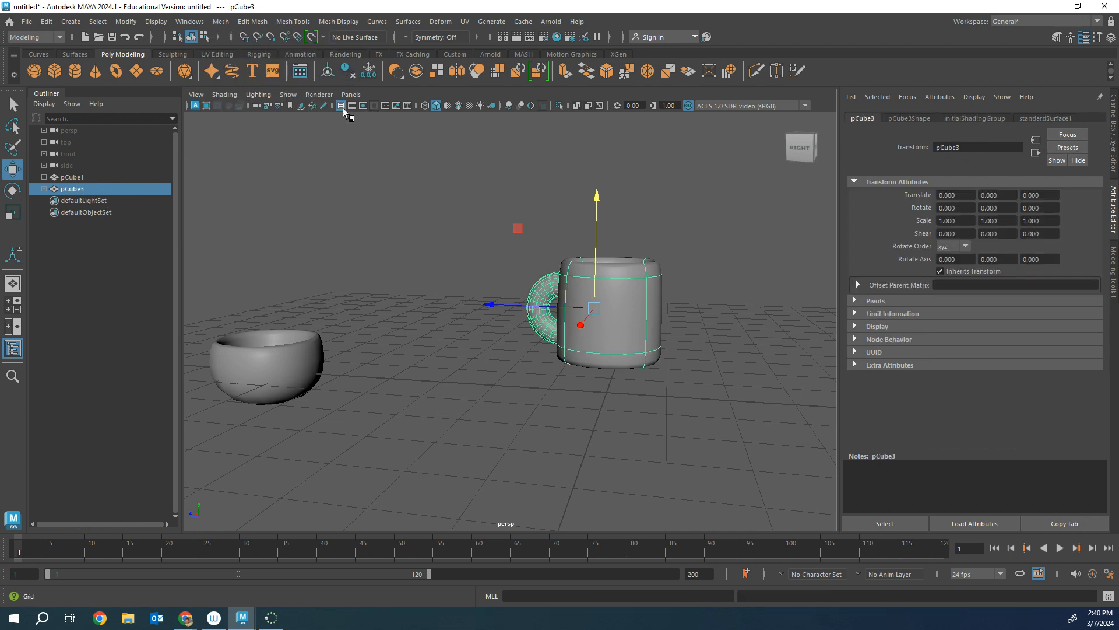
key(ctrl+z)
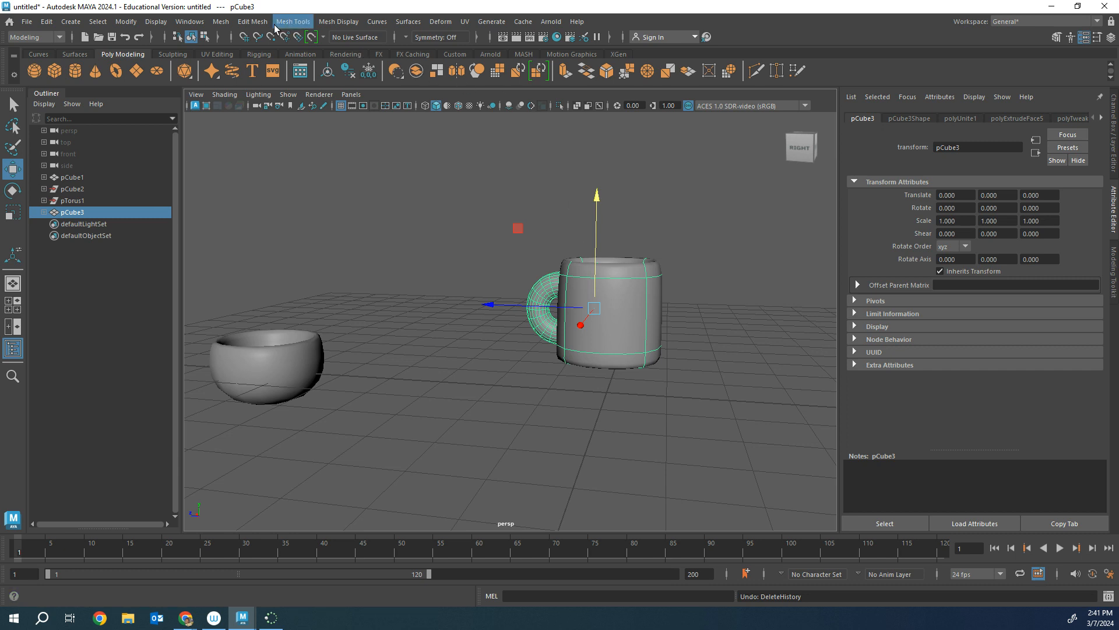
click(352, 75)
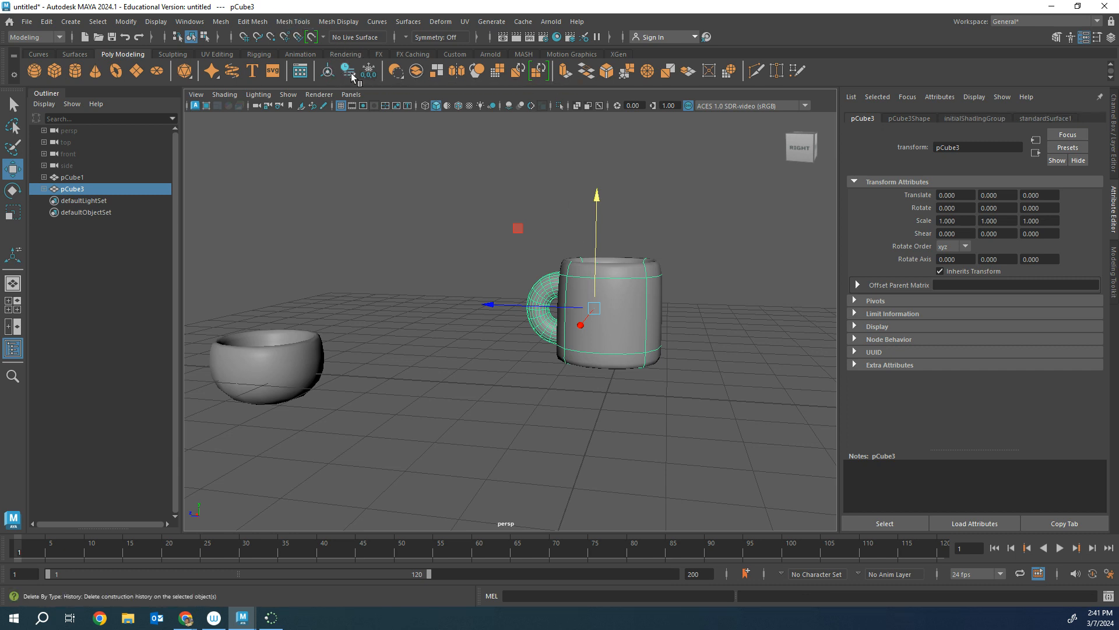
Rename the combined mug object as cup and deselect it
double_click(84, 190)
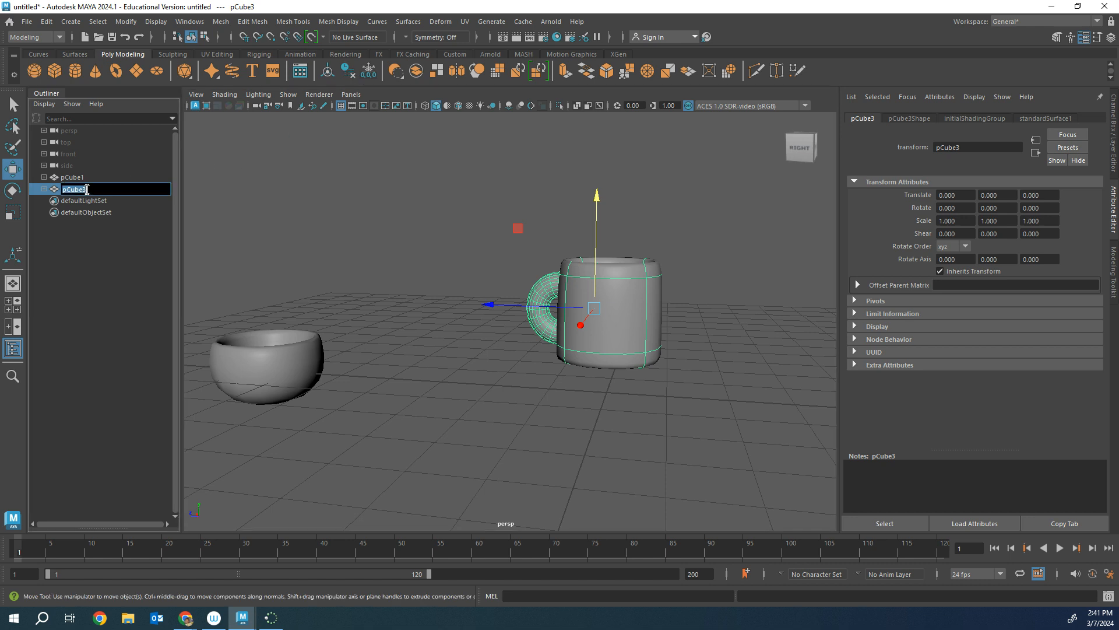
text(d)
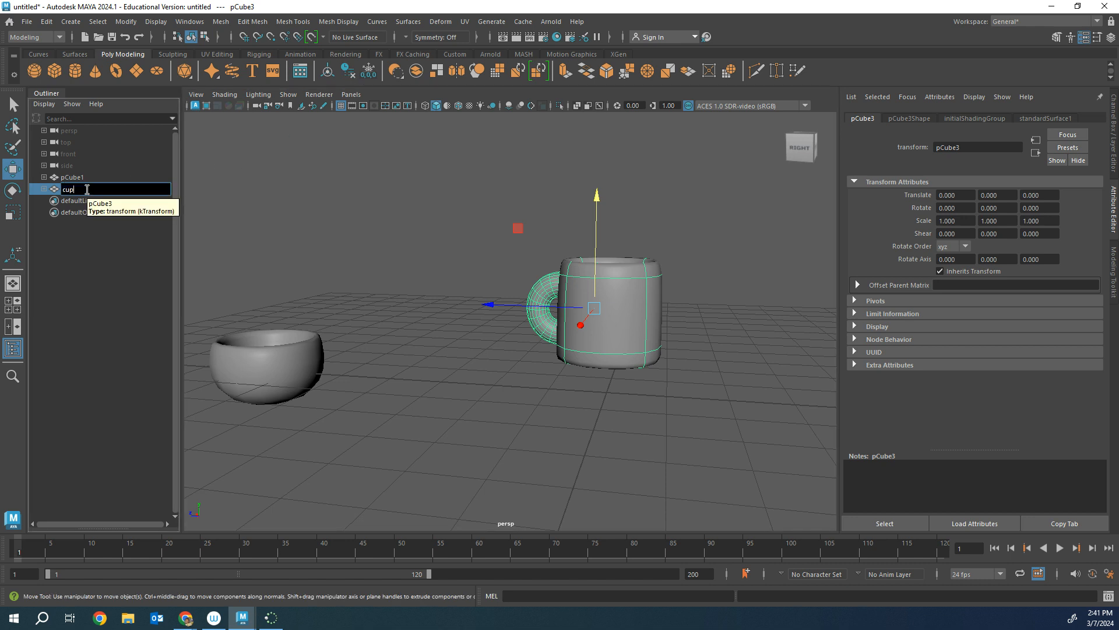
key(Return)
click(445, 354)
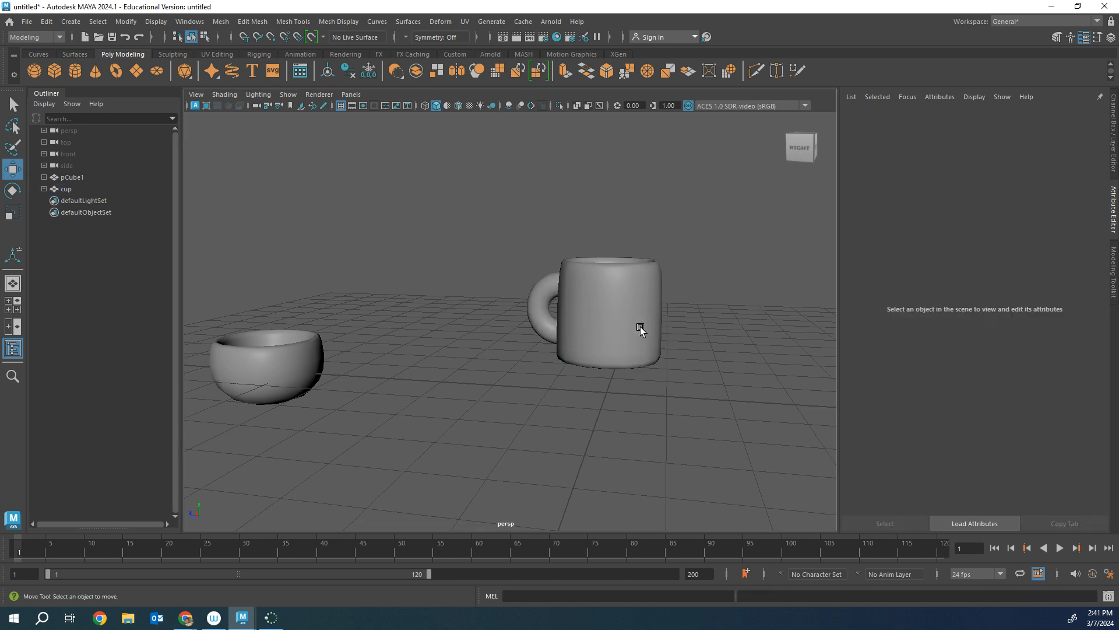
Scale the combined cup up uniformly to about 2.132 and view it from the handle side
click(639, 325)
key(r)
drag(593, 308, 697, 509)
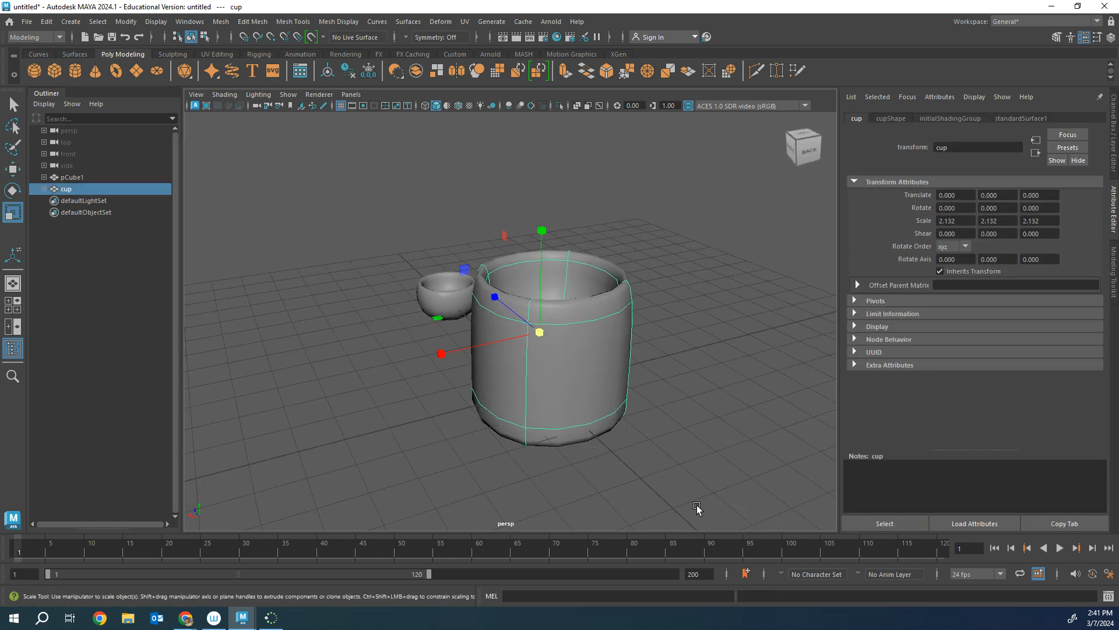
alt+drag(508, 297, 593, 337)
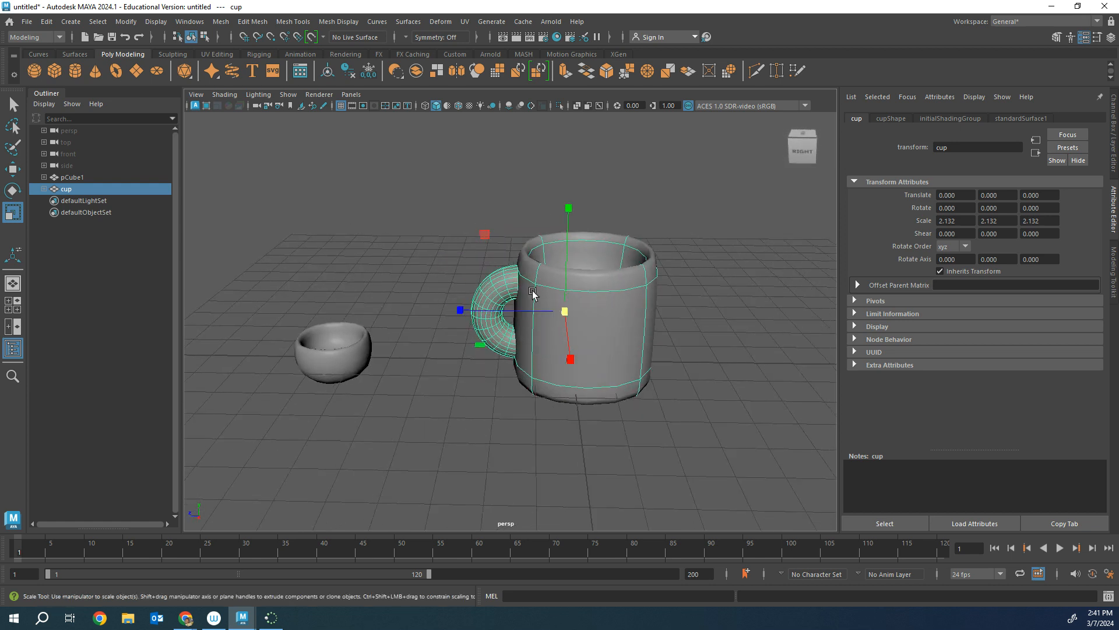
Assign a new Lambert material to the cup
click(658, 278)
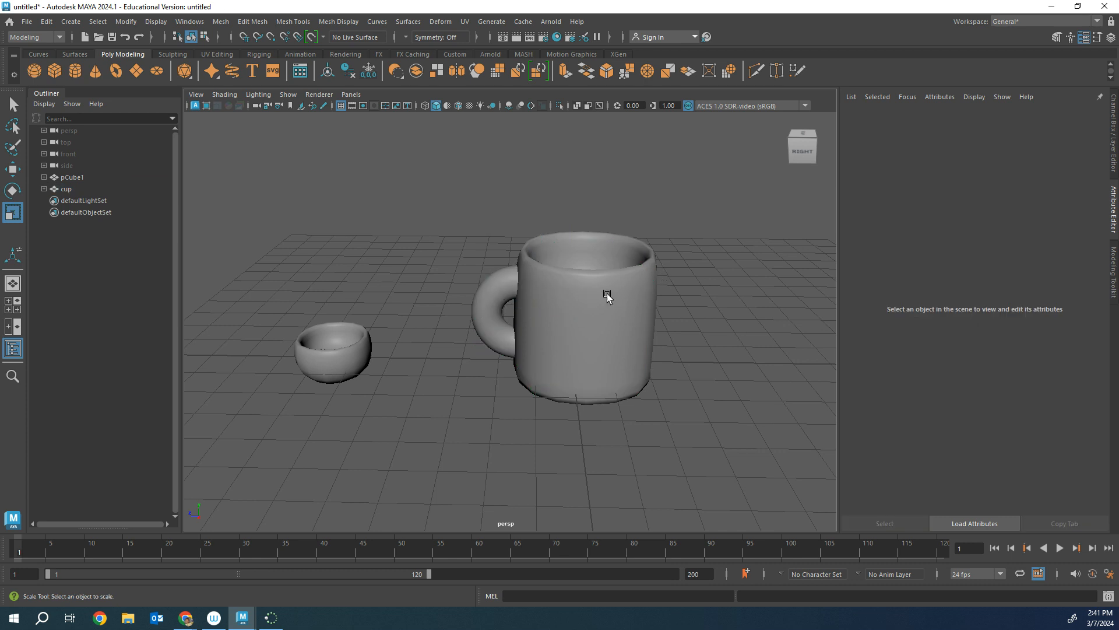
click(654, 303)
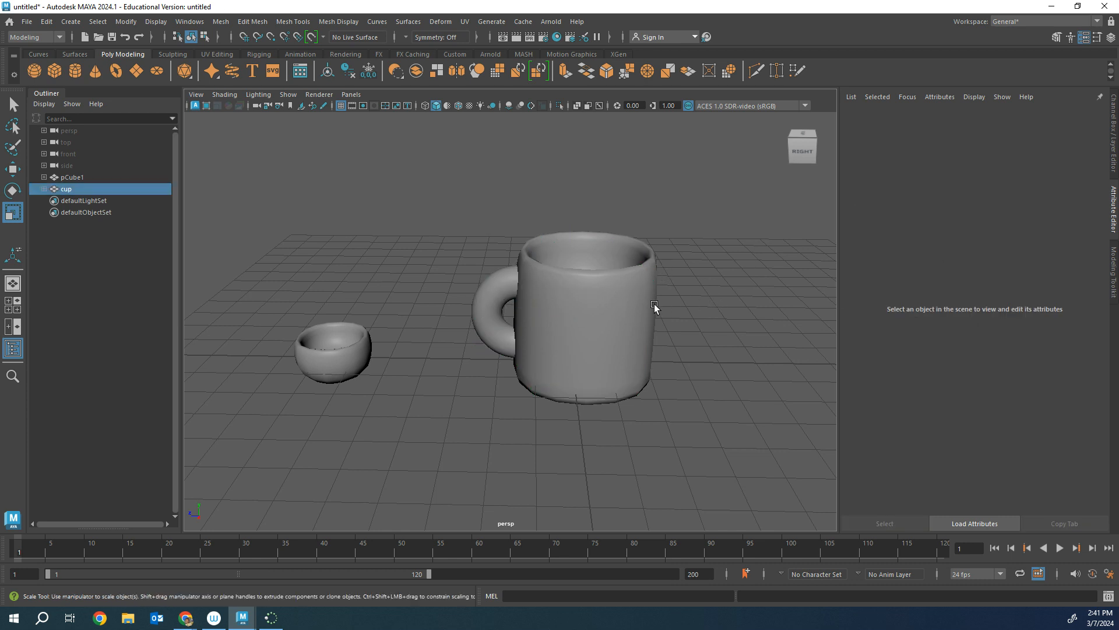
right_click(620, 310)
click(635, 573)
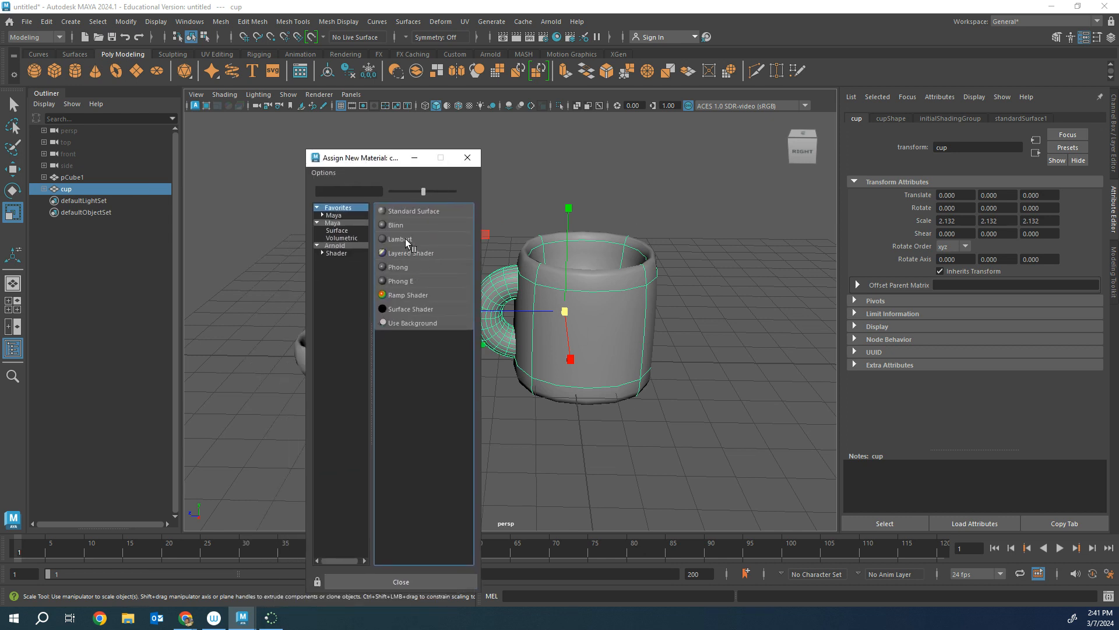
click(404, 239)
Set the cup's Lambert color to magenta and deselect the cup
click(968, 249)
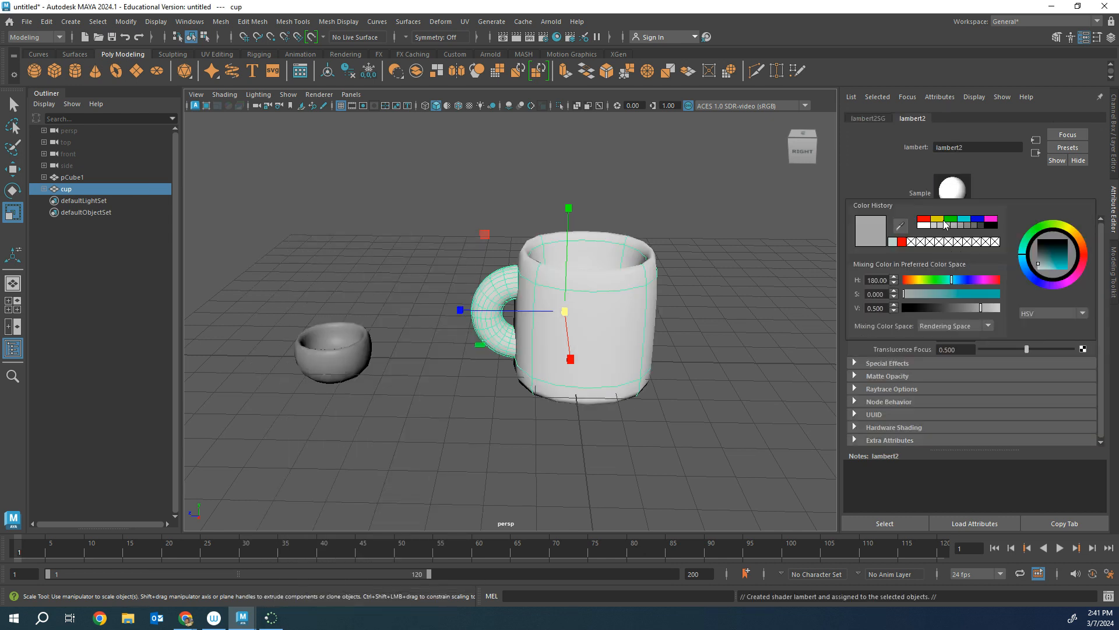
click(937, 219)
click(968, 225)
click(991, 220)
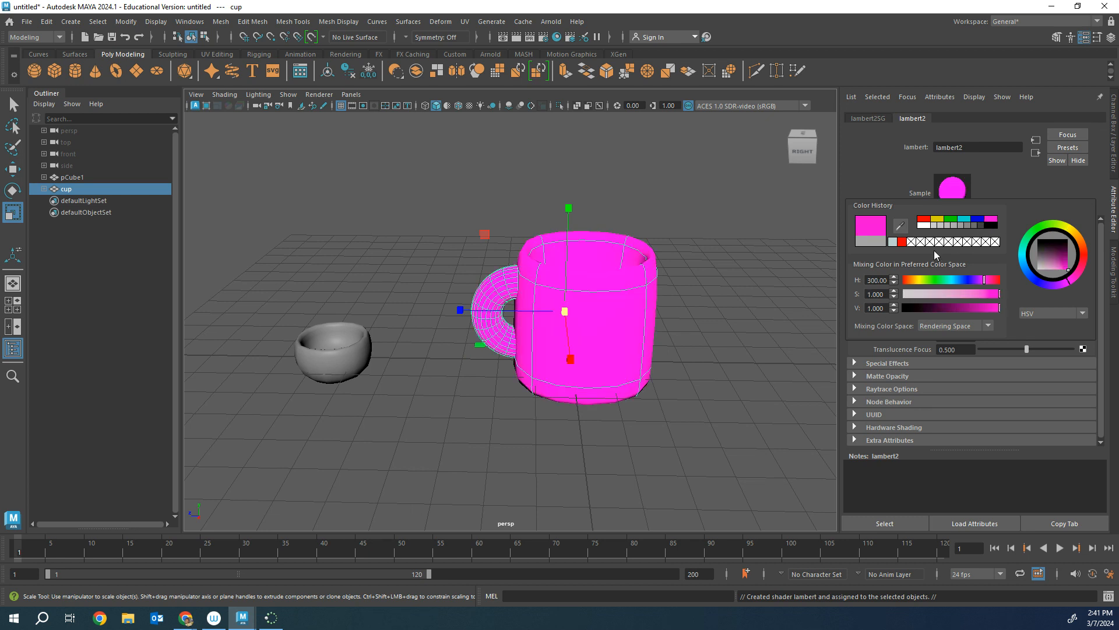
click(675, 229)
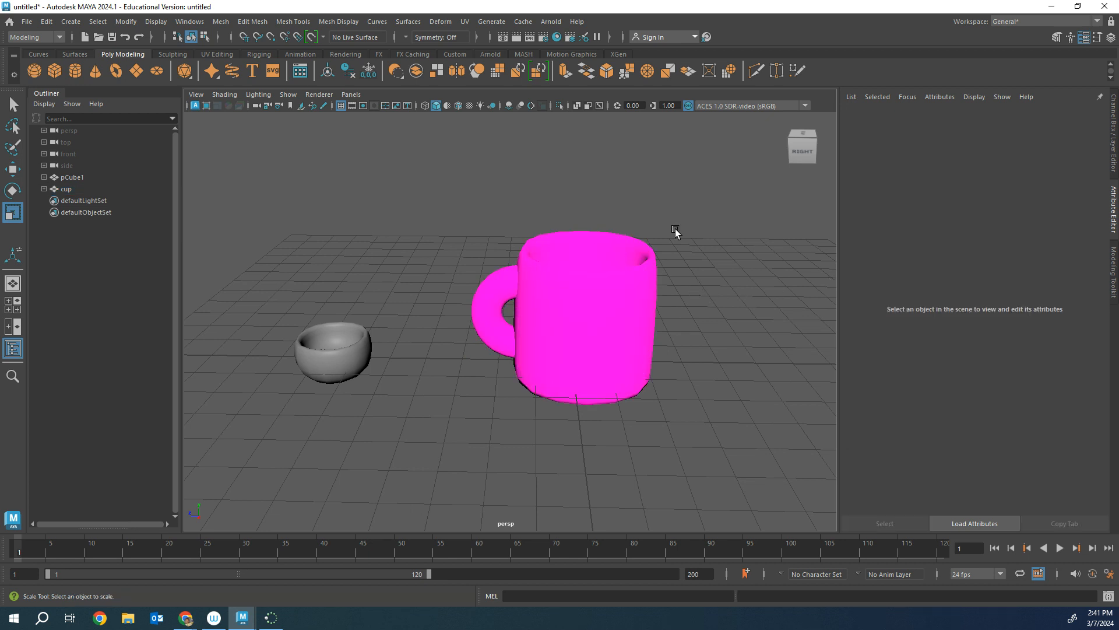
Create a polygon disc inside the cup for the drink's surface
click(314, 346)
scroll(349, 403, up, 2)
scroll(410, 463, down, 1)
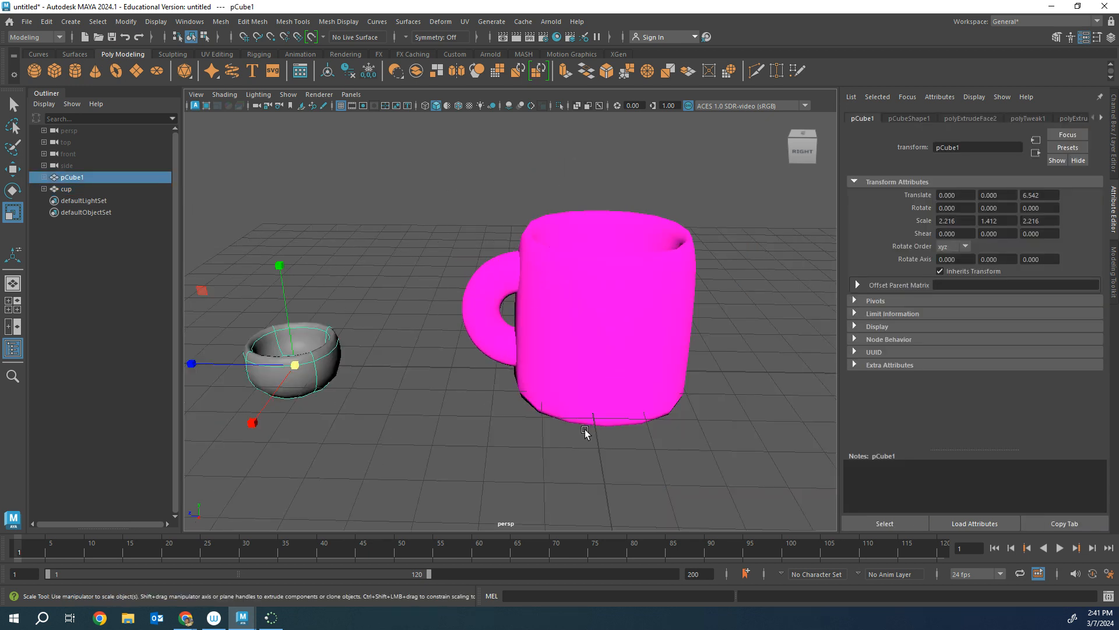
alt+drag(586, 431, 575, 314)
click(559, 320)
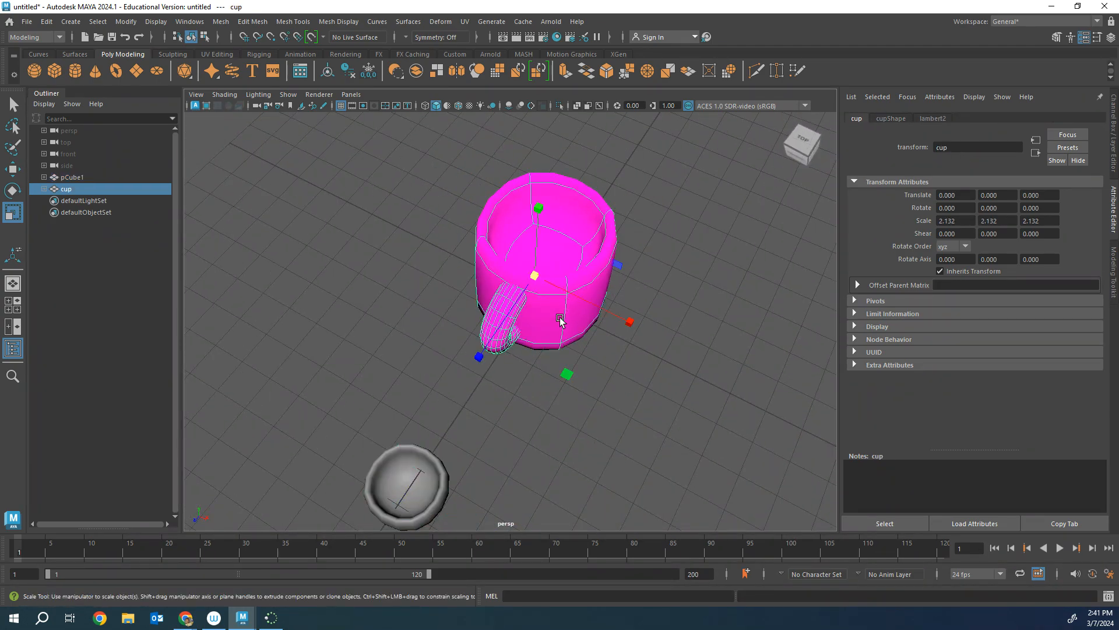
alt+drag(542, 378, 410, 467)
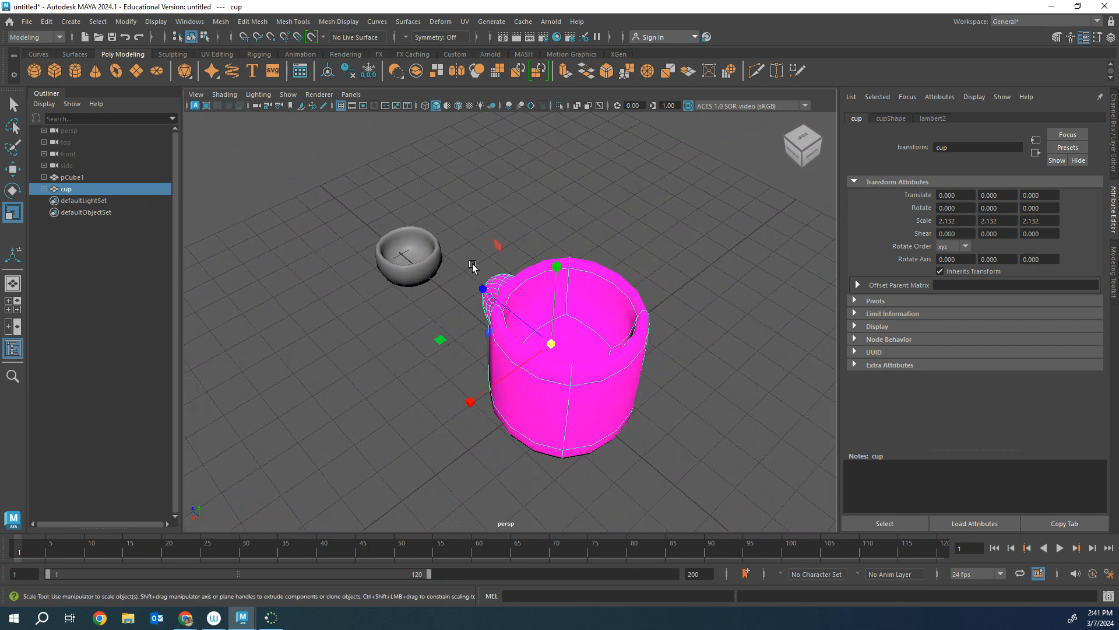
alt+drag(472, 266, 537, 250)
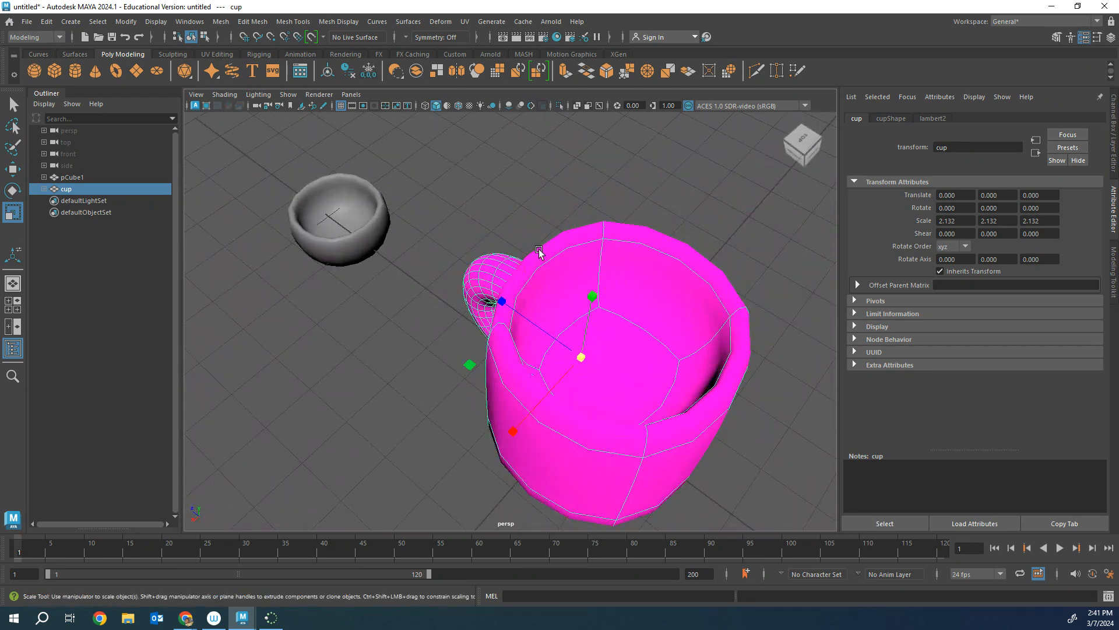
click(160, 71)
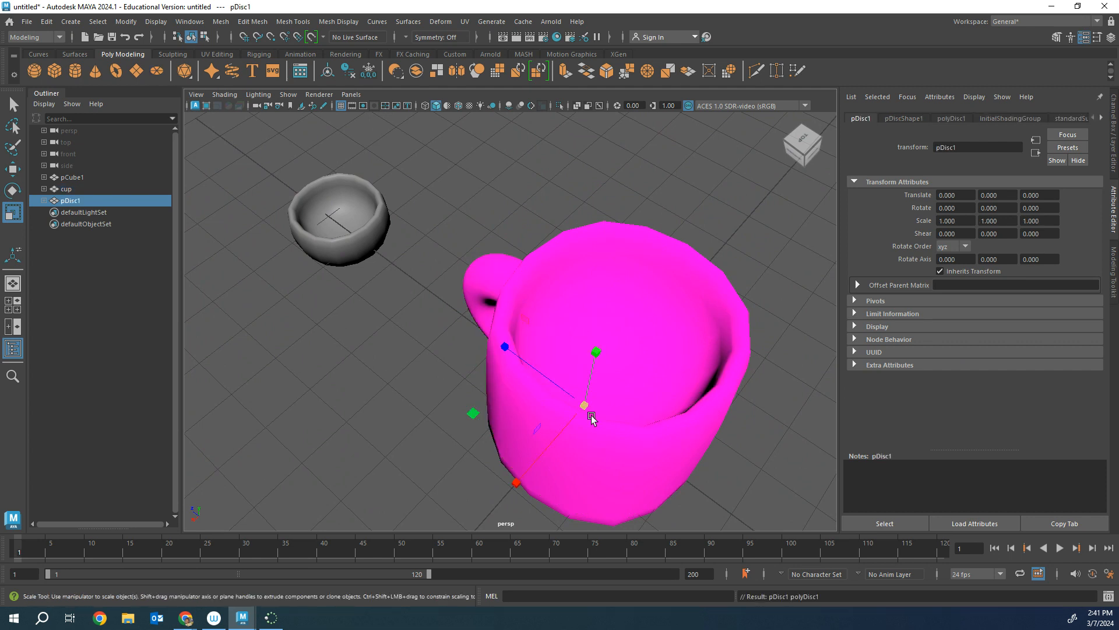
Raise the disc to about 2.351 in Y and scale it uniformly to about 1.547 to fill the cup's opening
key(w)
drag(595, 344, 657, 370)
key(r)
drag(611, 306, 662, 319)
key(w)
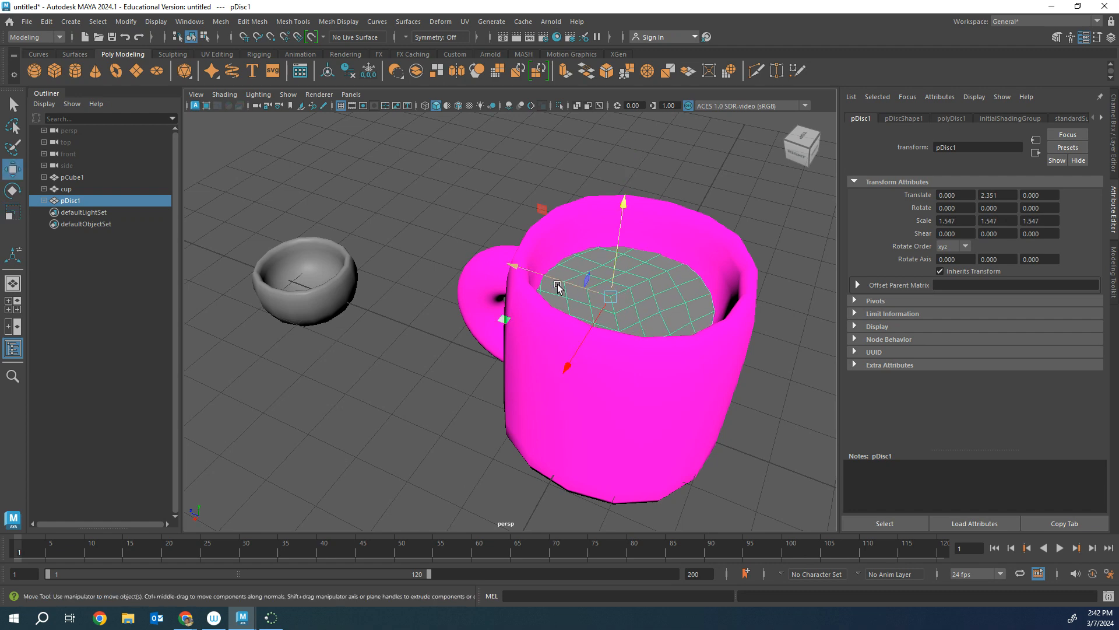
Shift the disc to about -0.325 in Z and raise it to about 2.544 in Y, just below the cup's rim
drag(554, 280, 583, 287)
scroll(677, 470, up, 5)
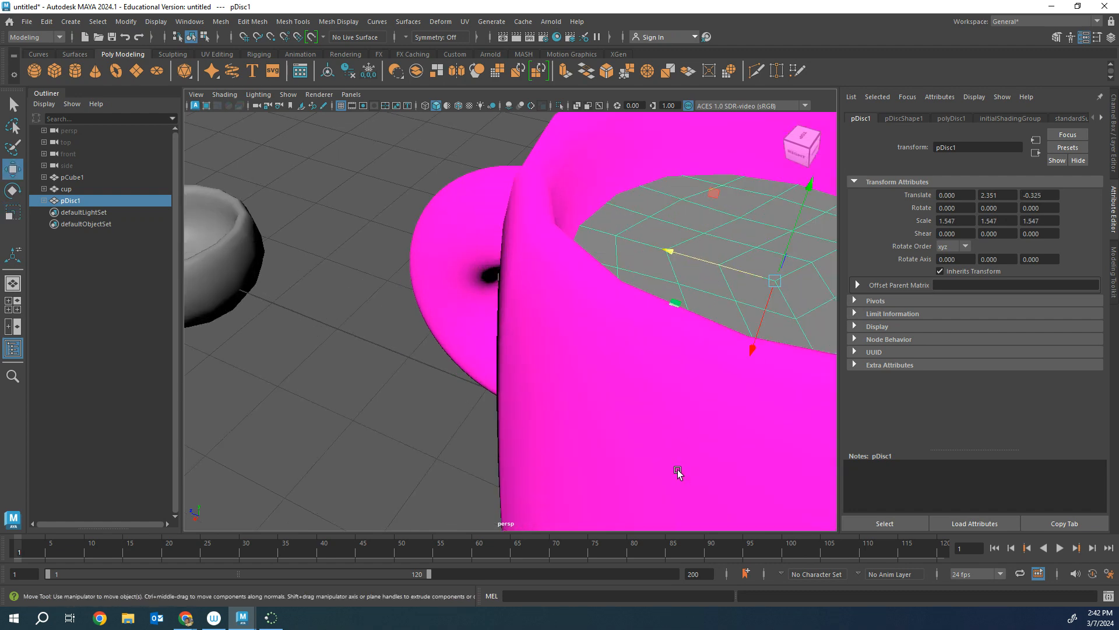
alt+drag(677, 469, 569, 410)
scroll(581, 355, down, 5)
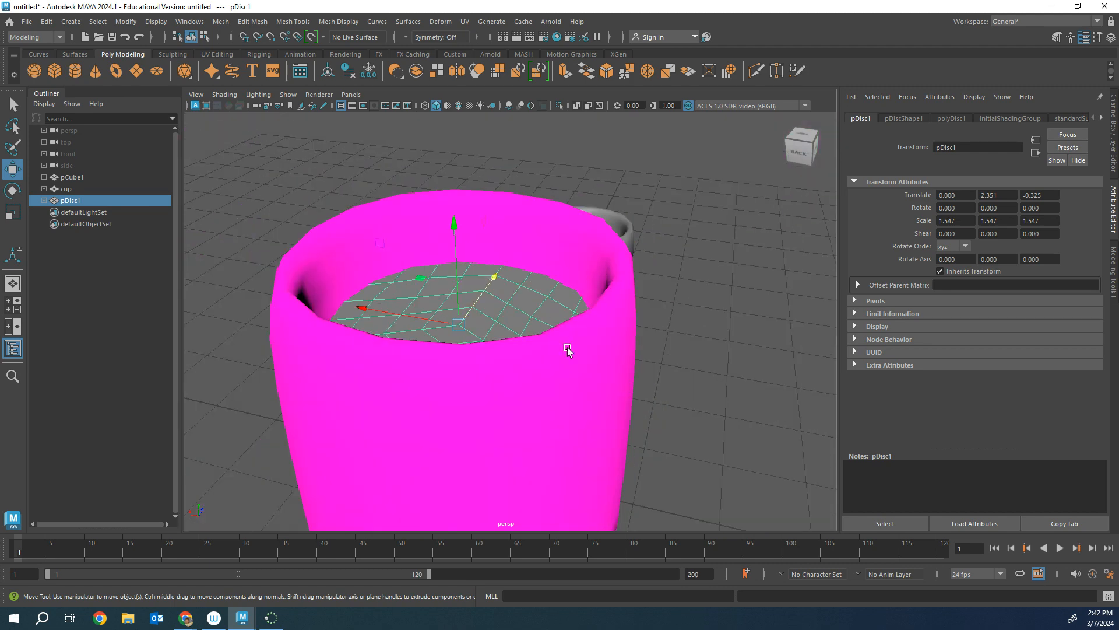
click(445, 169)
click(459, 302)
drag(455, 252, 453, 205)
click(678, 367)
scroll(467, 431, down, 5)
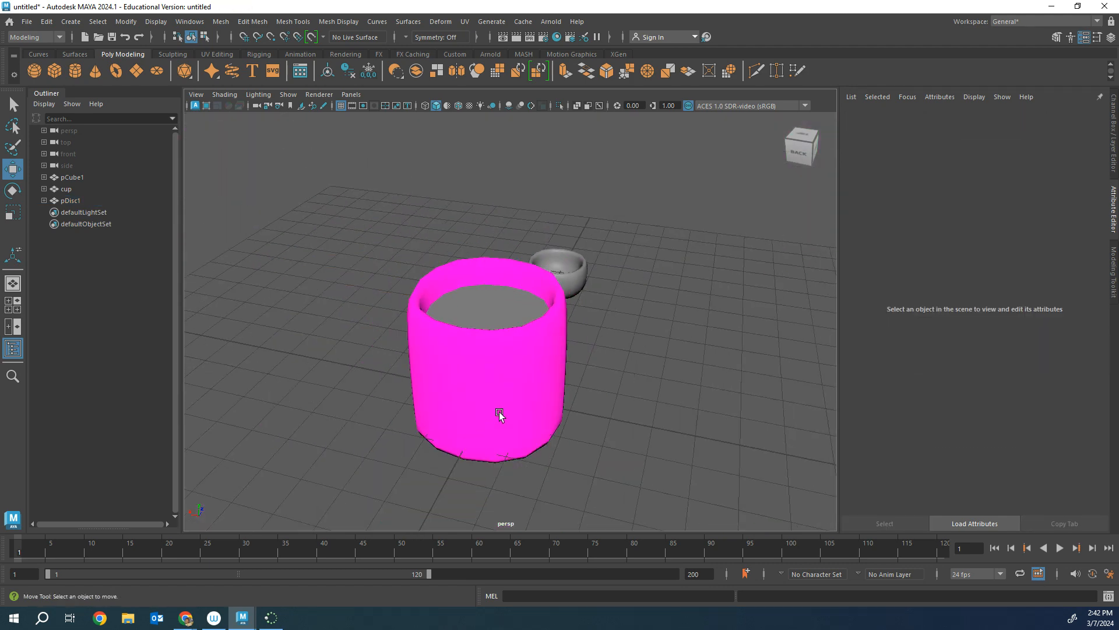
Assign a new Blinn material to the disc inside the cup
alt+drag(499, 415, 436, 449)
drag(368, 281, 572, 401)
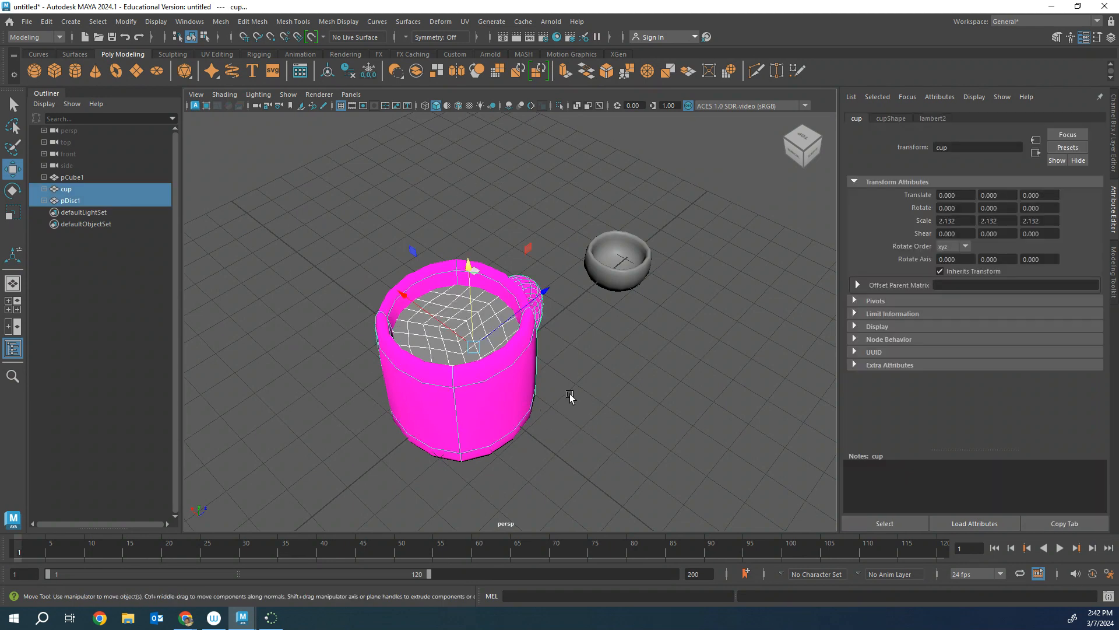
click(569, 394)
click(473, 326)
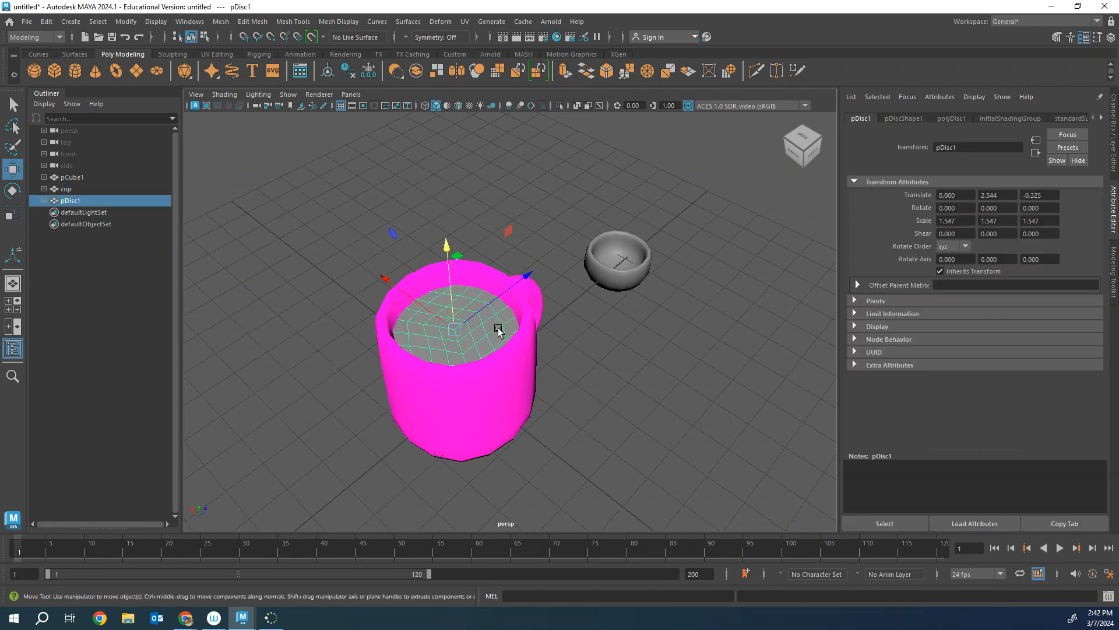
right_drag(480, 302, 495, 575)
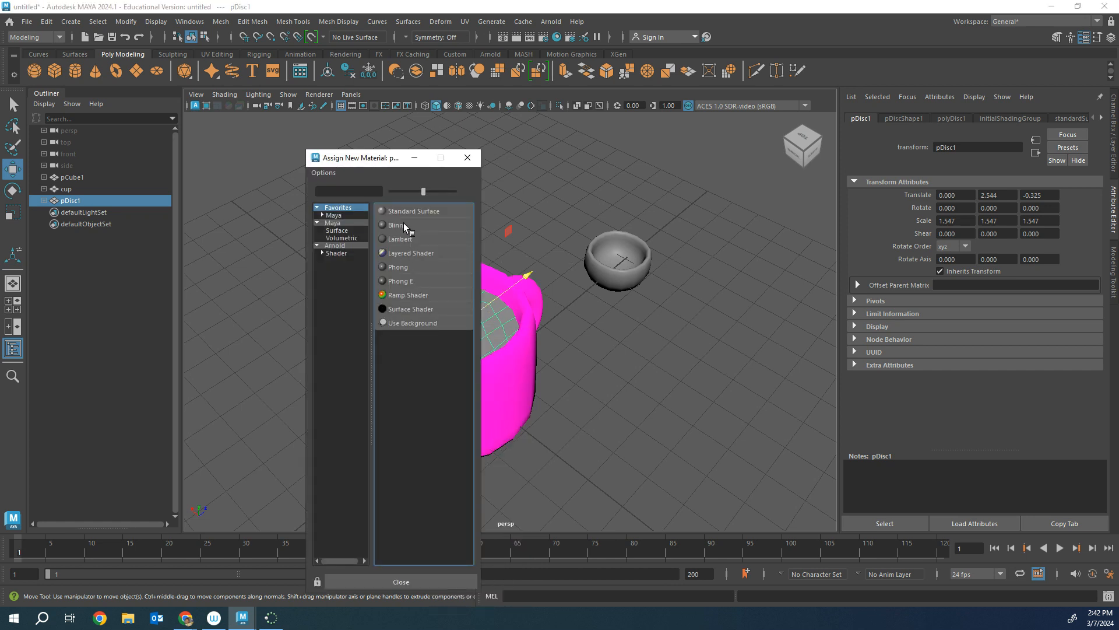
click(404, 226)
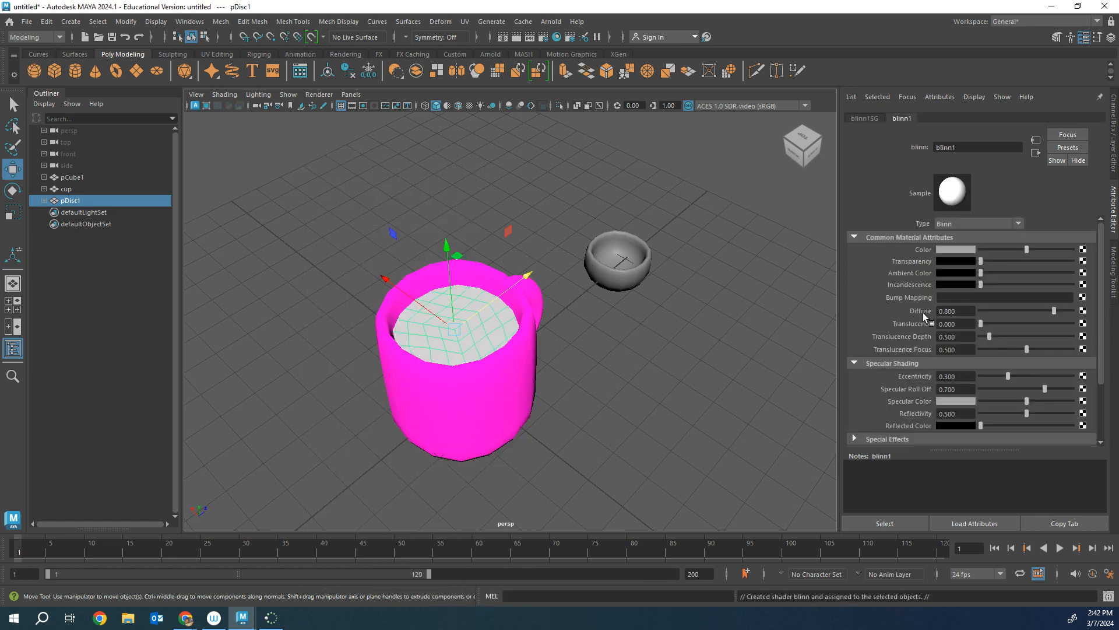
Set the disc's Blinn color to dark coffee brown, about H 29.942, S 0.864, V 0.060, and deselect it
click(936, 251)
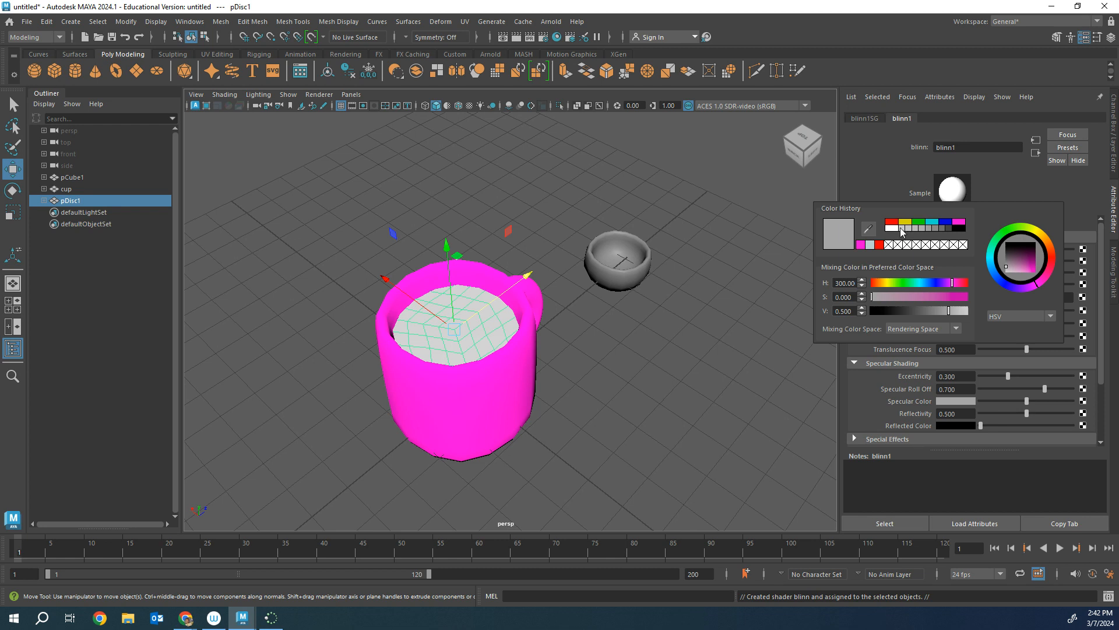
click(905, 222)
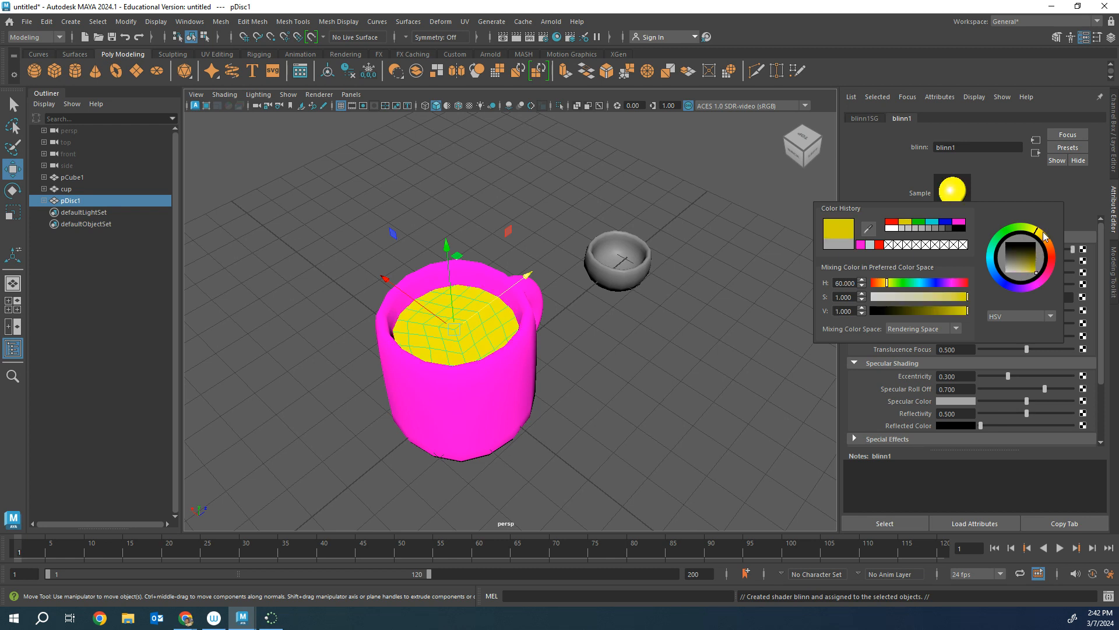
mouse_move(1036, 234)
mouse_down()
mouse_move(1049, 242)
mouse_move(1033, 254)
mouse_up()
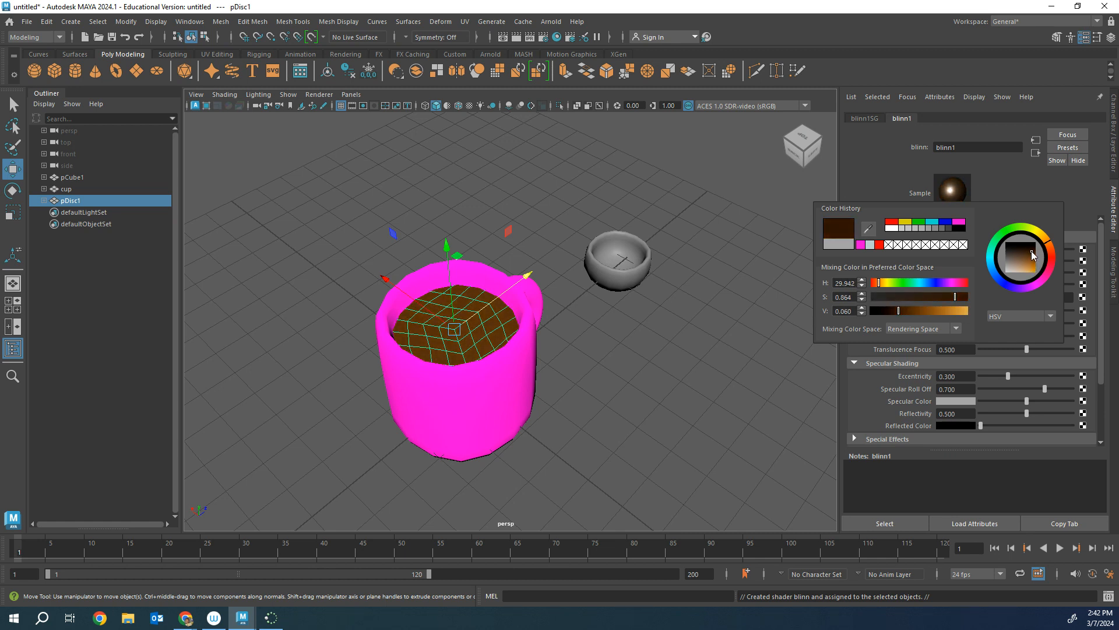
click(720, 370)
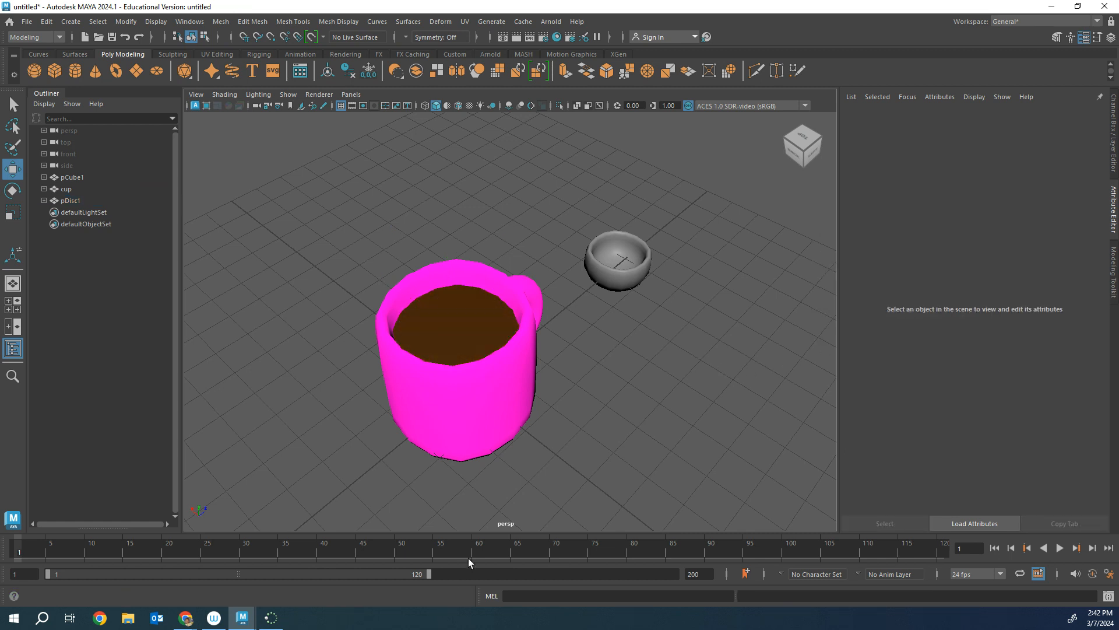
Select the cup and the coffee disc together and combine them into one mesh
scroll(468, 558, down, 2)
drag(379, 270, 524, 394)
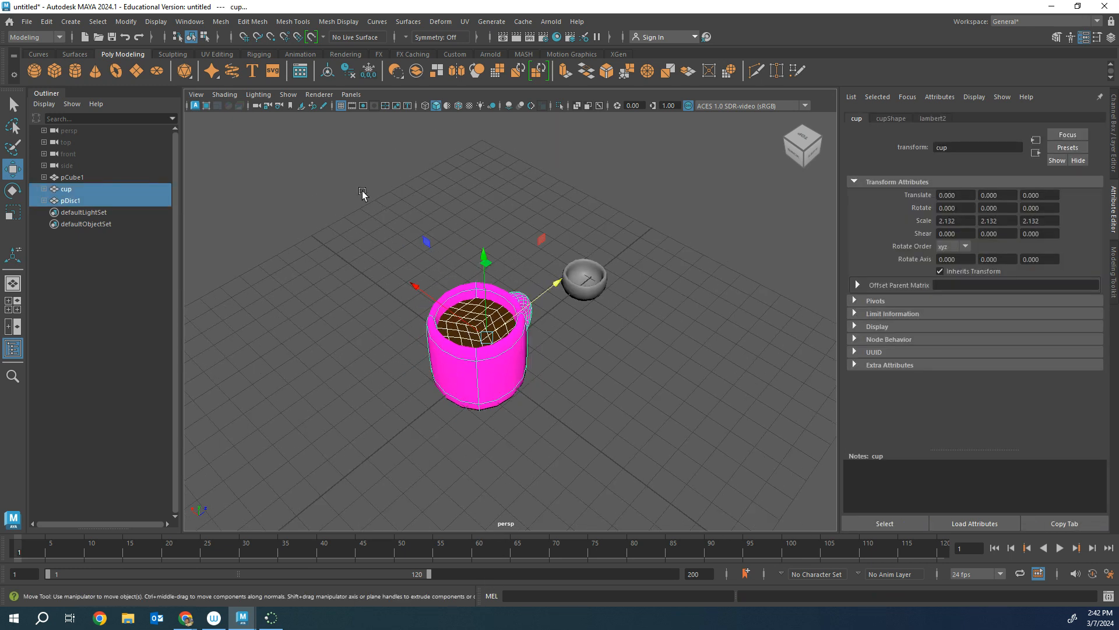
click(220, 21)
click(243, 65)
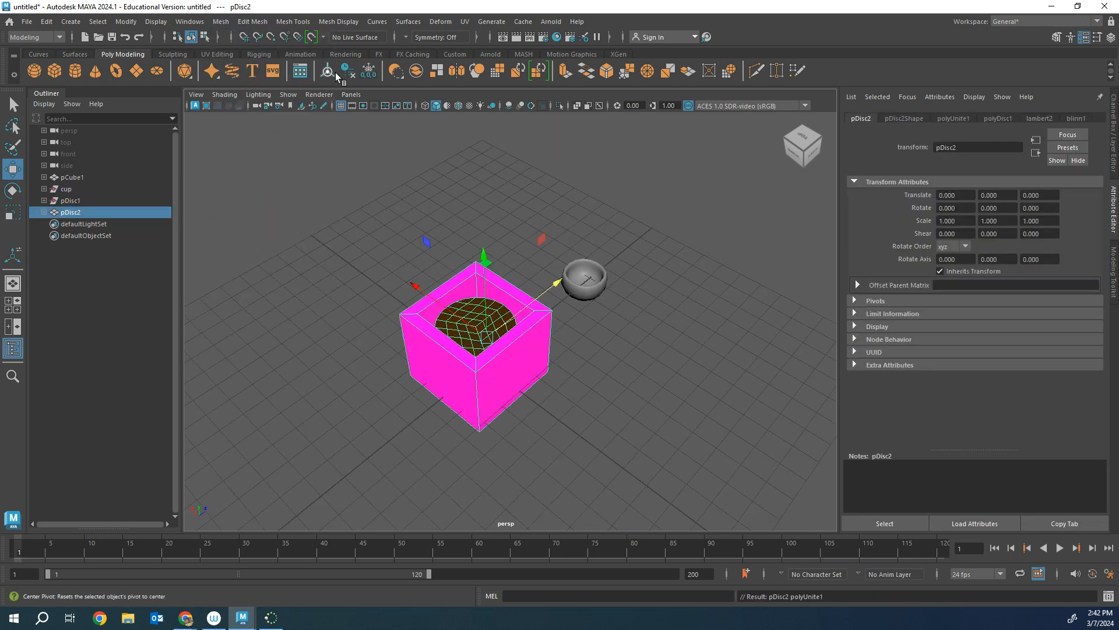
Delete the construction history of the combined coffee mug and display it in smooth preview
click(352, 80)
scroll(475, 401, up, 4)
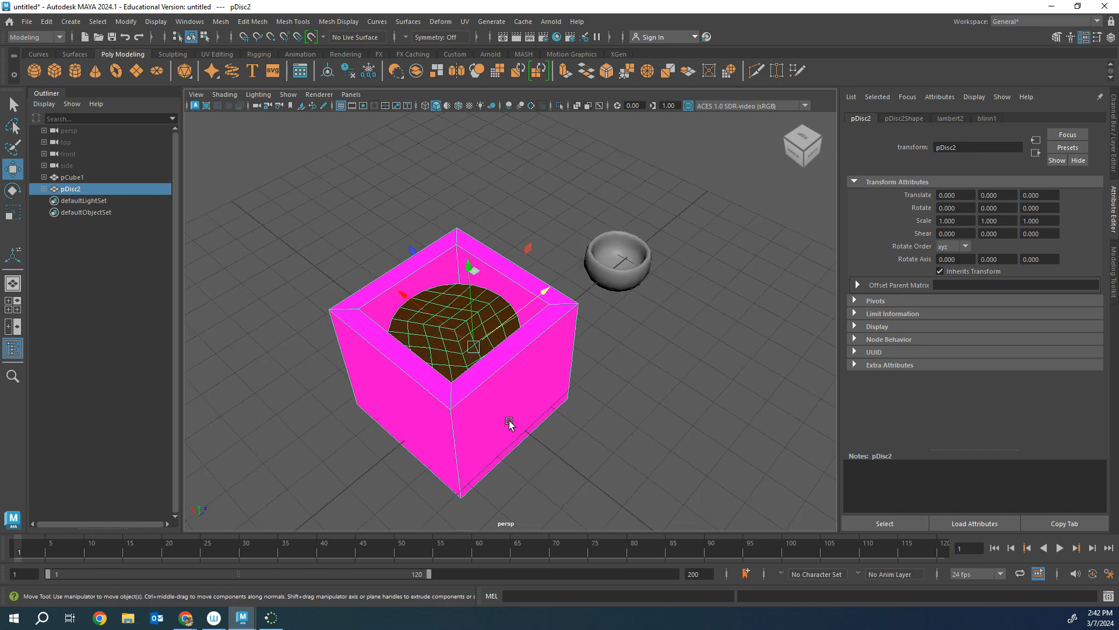
alt+drag(552, 441, 527, 387)
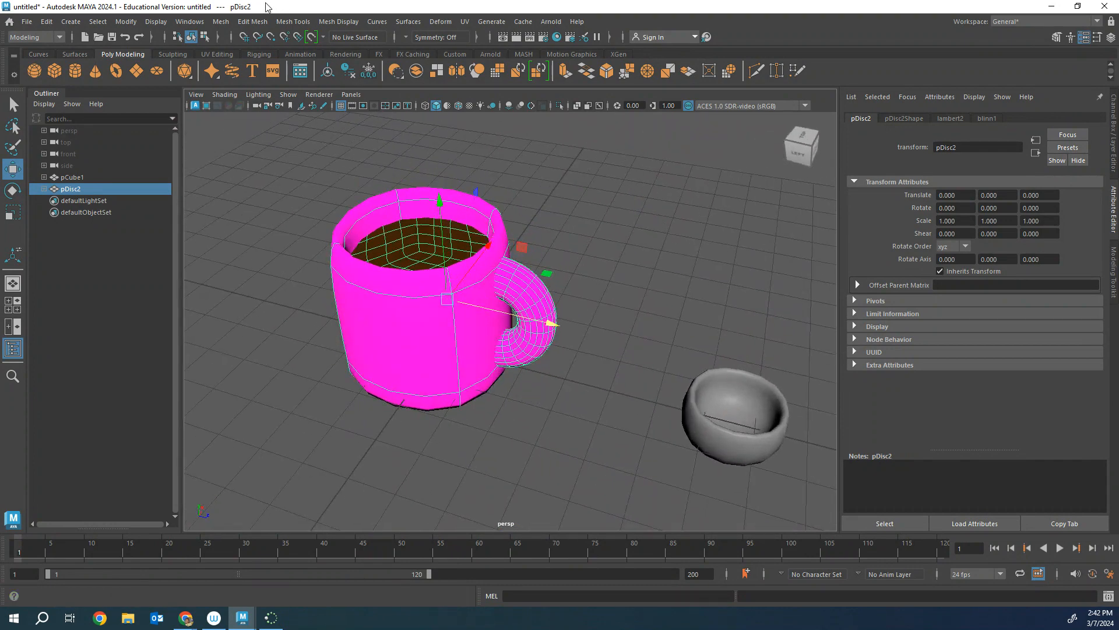
Apply Smooth to the combined coffee mug with 1 division and reselect it for moving
click(221, 21)
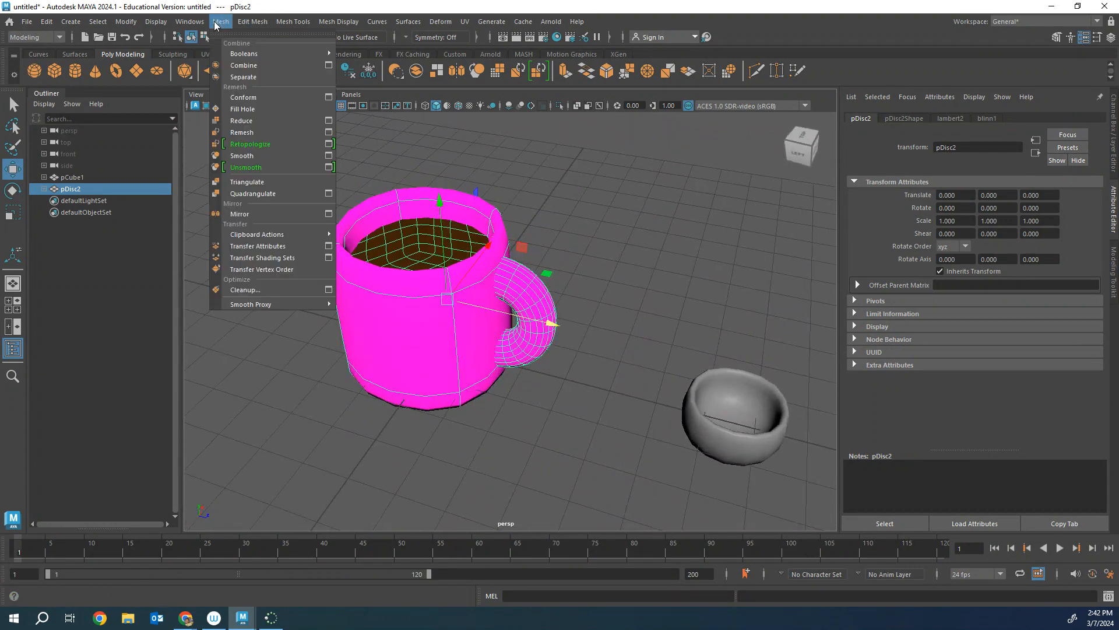
click(277, 155)
click(593, 253)
click(474, 242)
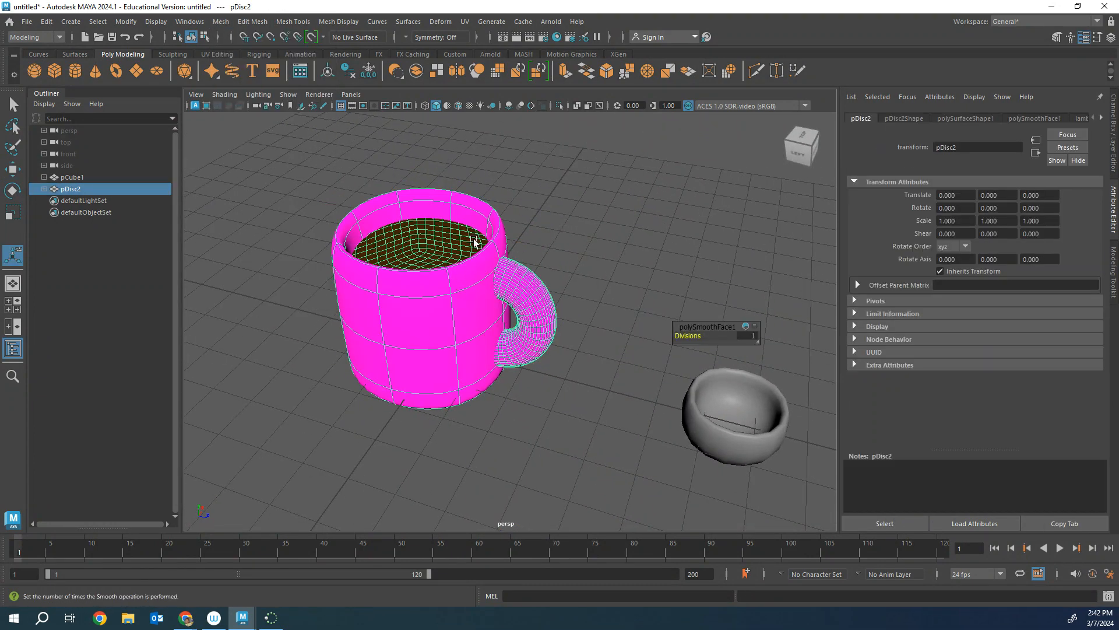
alt+drag(666, 287, 754, 260)
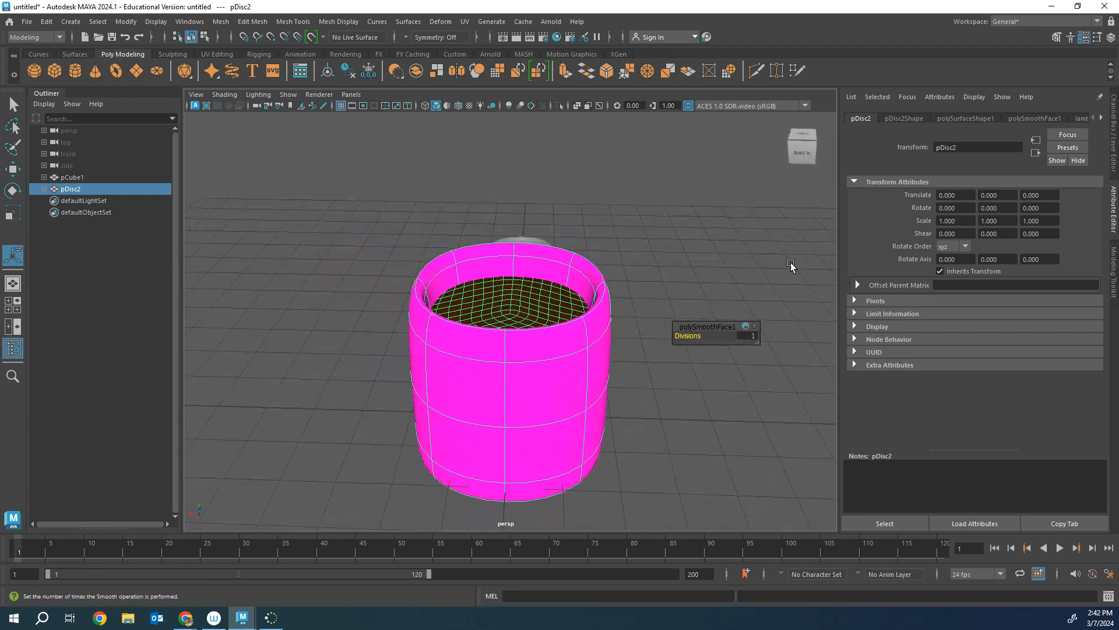
click(669, 441)
click(543, 400)
key(w)
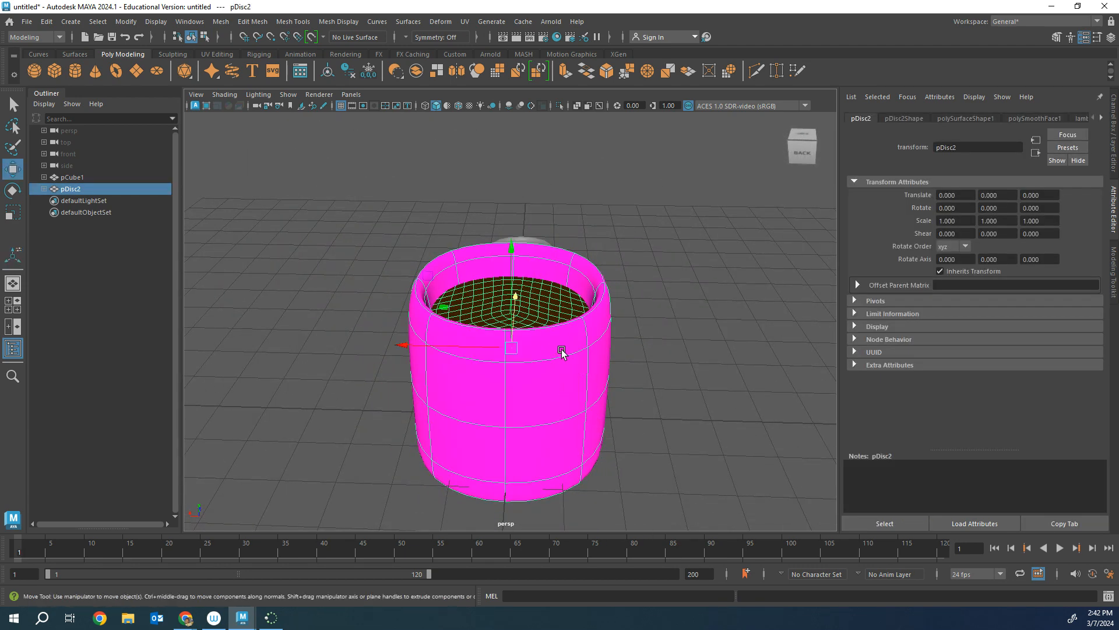
Raise the coffee mug to about 0.803 in Y
alt+drag(565, 349, 518, 304)
drag(442, 211, 468, 161)
scroll(476, 344, down, 4)
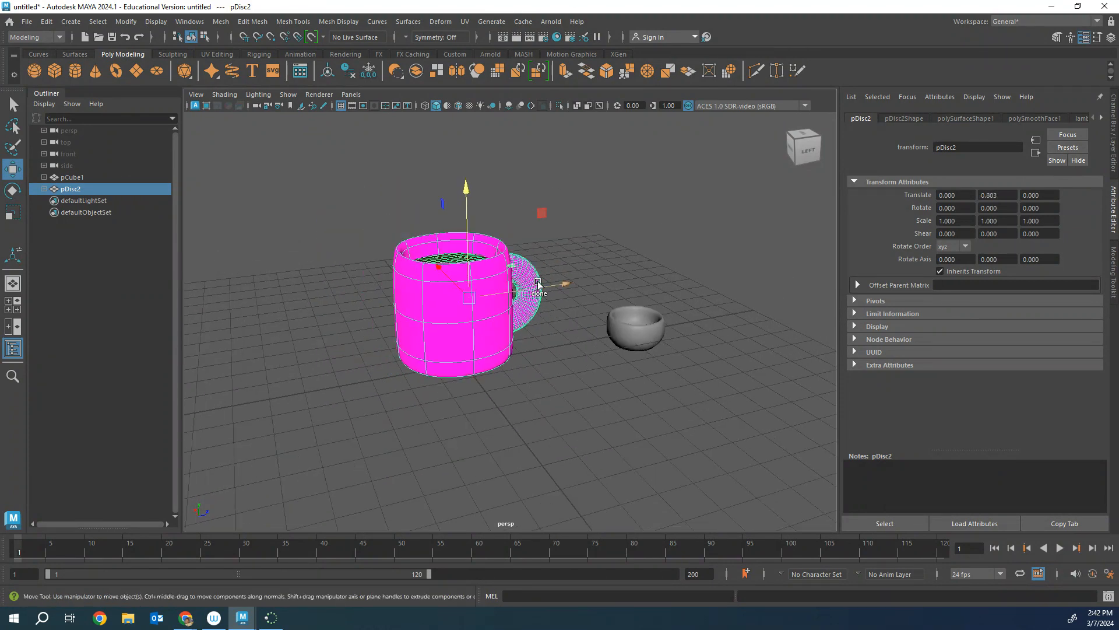
Duplicate the mug three times into a two-by-two group, with copies at about Z -4.510 and at X 5.238, Z 0.808, and deselect
shift+drag(535, 287, 399, 260)
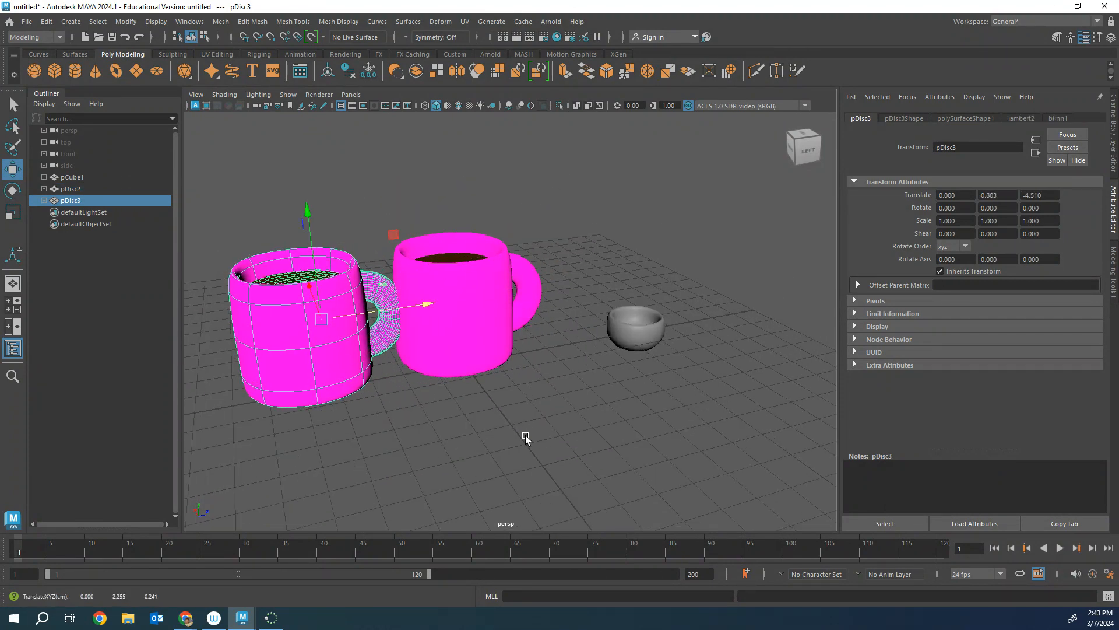
alt+drag(506, 447, 394, 439)
mouse_move(366, 245)
shift+mouse_down()
mouse_move(403, 228)
mouse_move(535, 245)
shift+mouse_up()
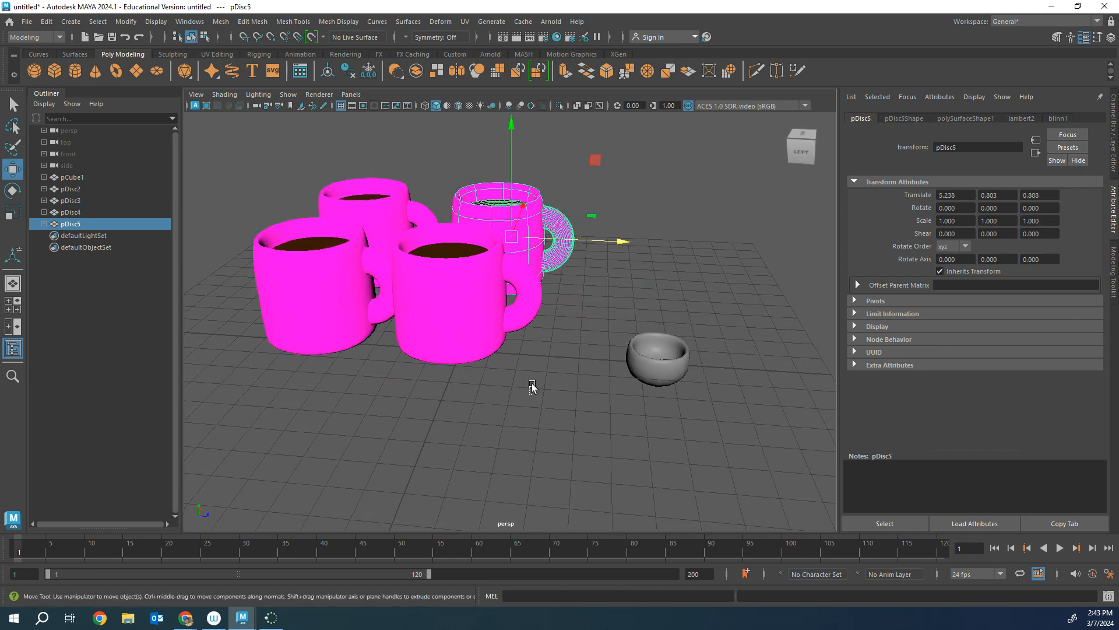
click(532, 388)
scroll(550, 449, up, 5)
alt+drag(549, 449, 641, 370)
scroll(640, 361, down, 10)
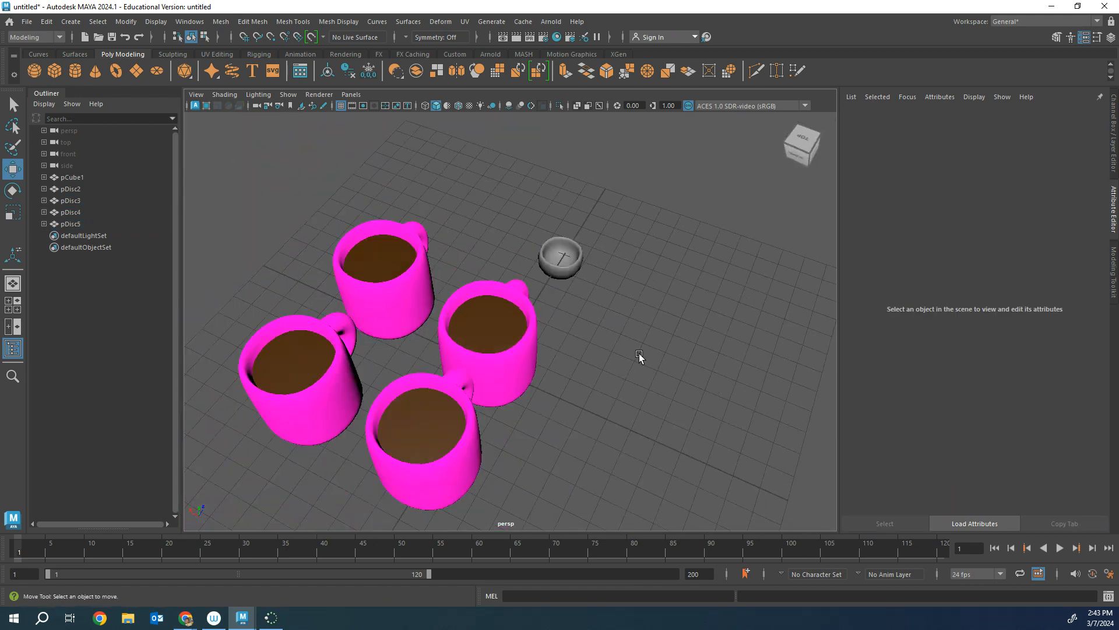